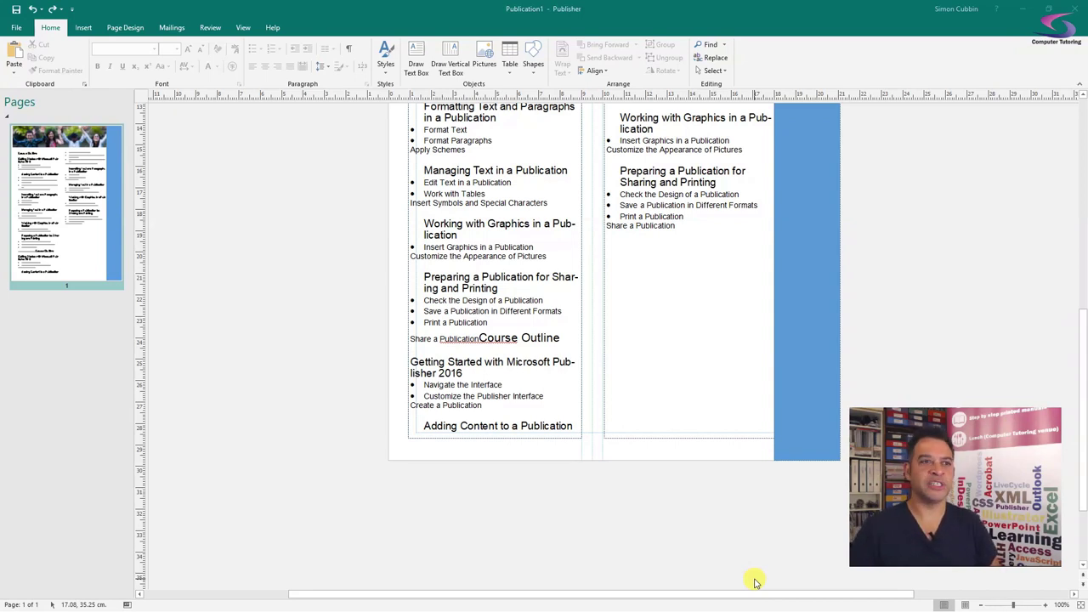
{"action": "left_click", "coordinate": [640, 397]}
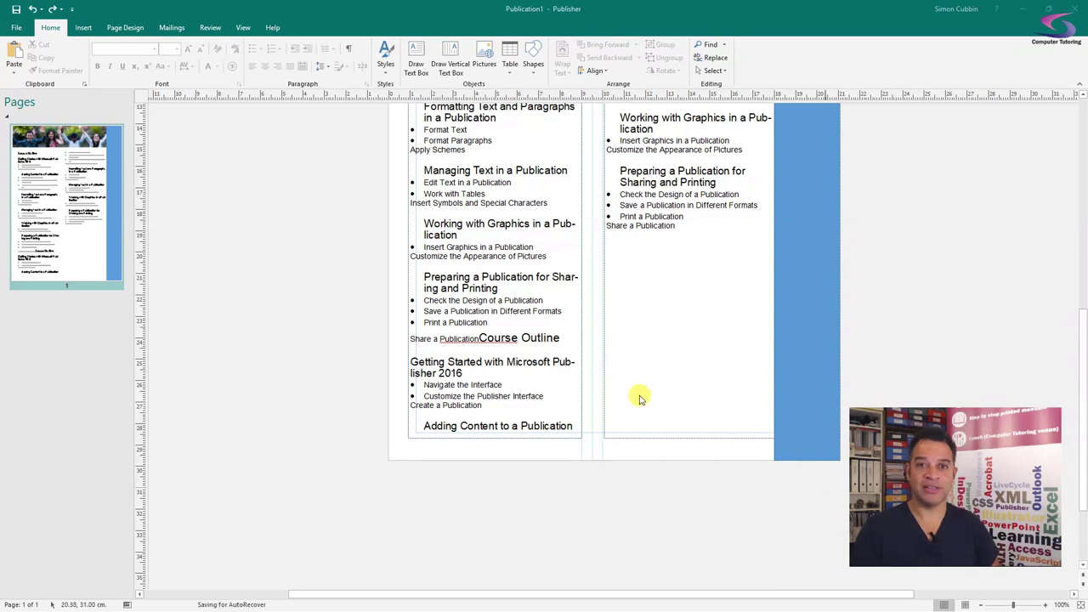
{"action": "left_click", "coordinate": [607, 333]}
{"action": "scroll", "coordinate": [600, 314], "scroll_direction": "up", "scroll_amount": 3}
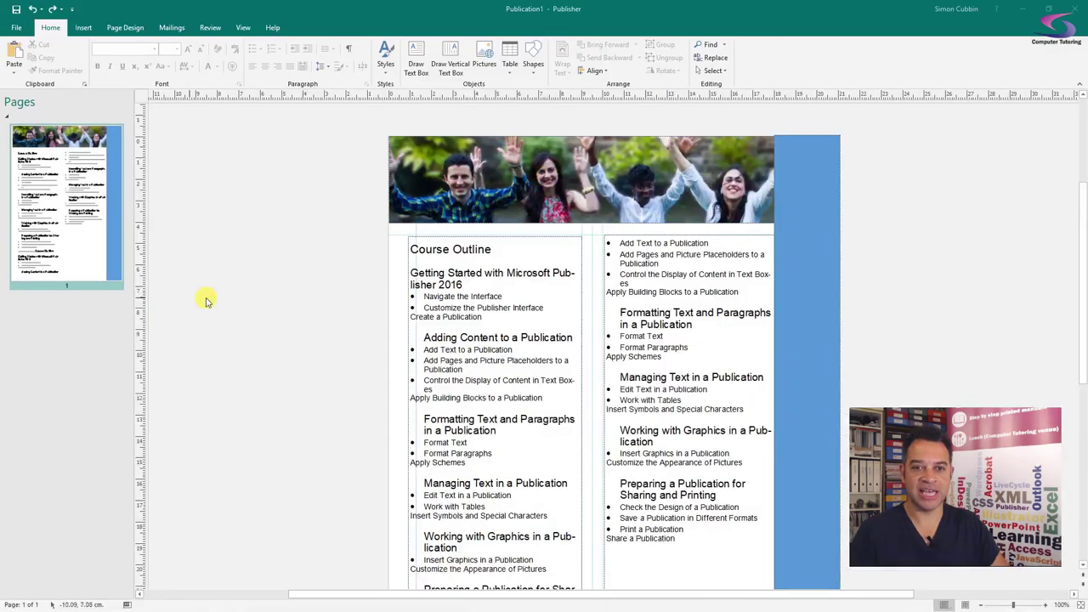
{"action": "scroll", "coordinate": [609, 353], "scroll_direction": "down", "scroll_amount": 2}
{"action": "scroll", "coordinate": [610, 353], "scroll_direction": "down", "scroll_amount": 4}
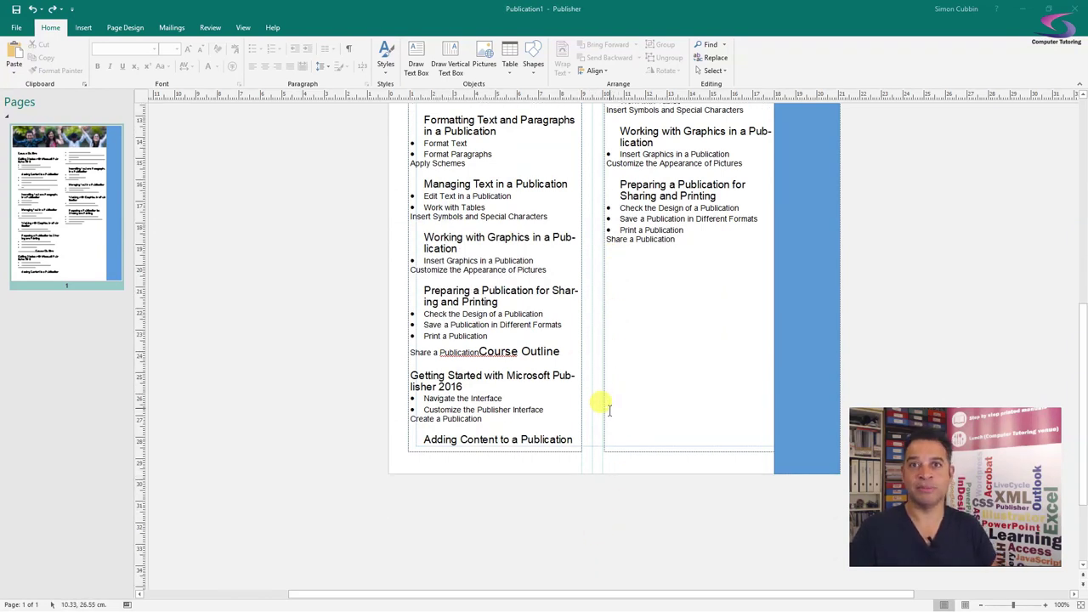
{"action": "scroll", "coordinate": [597, 400], "scroll_direction": "up", "scroll_amount": 2}
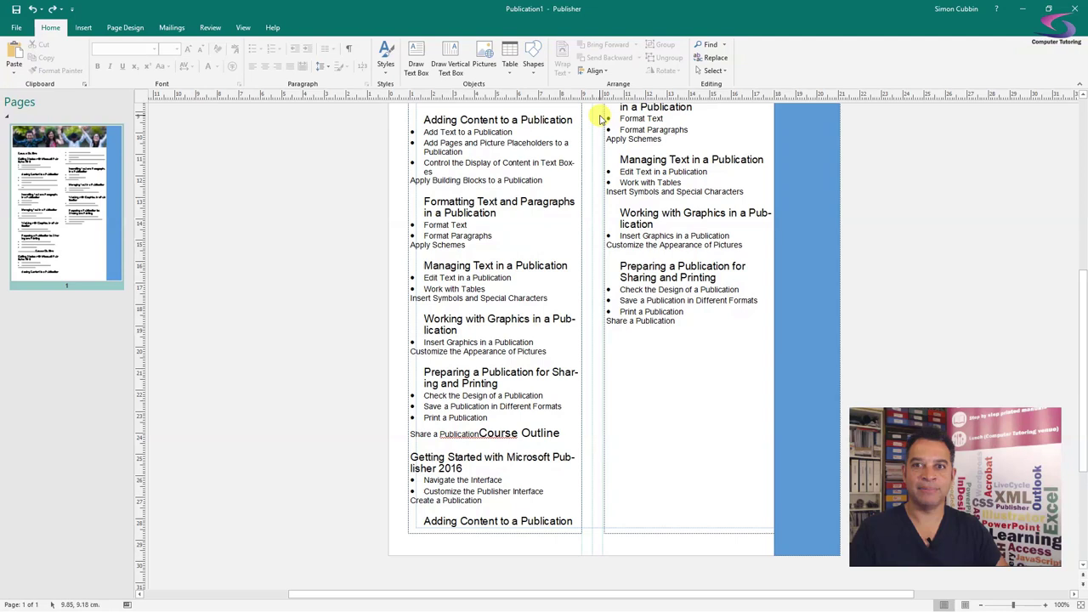
- Insert a page number at the bottom center of the publication's pages
{"action": "left_click", "coordinate": [86, 27]}
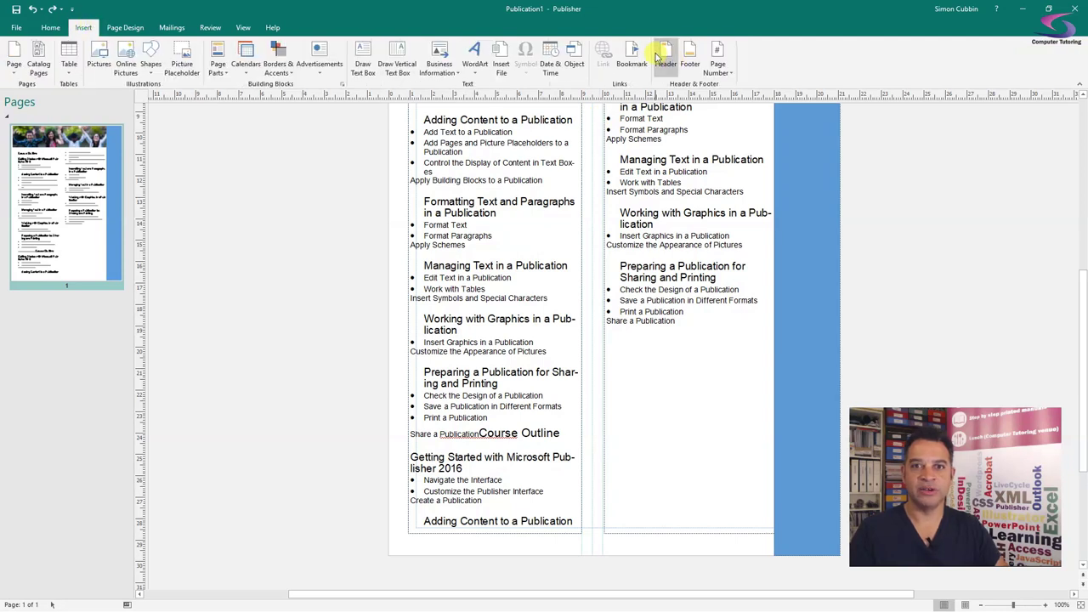
{"action": "left_click", "coordinate": [719, 67]}
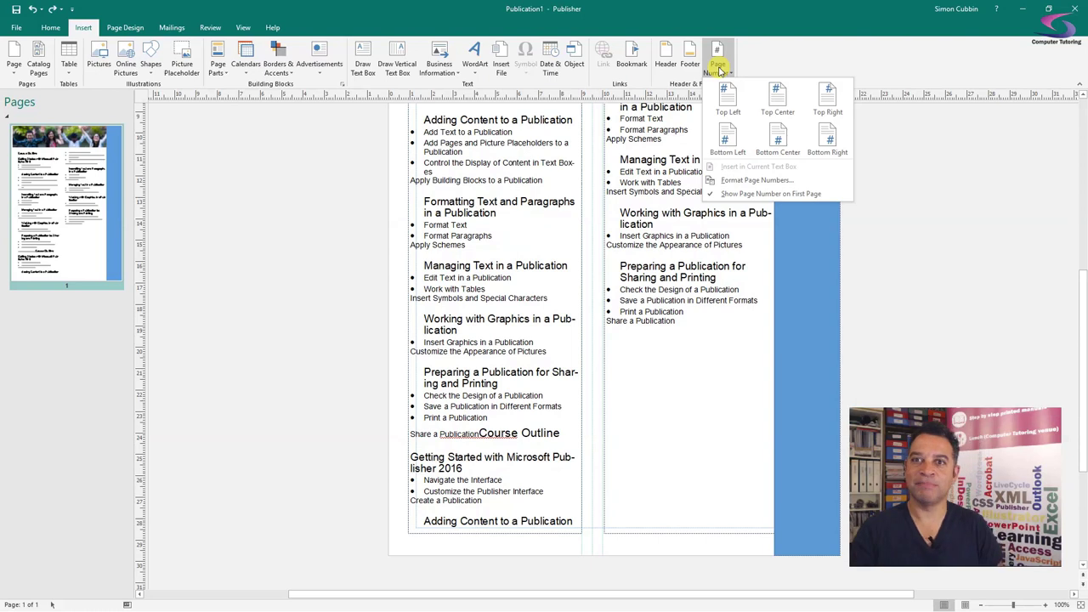
{"action": "left_click", "coordinate": [778, 140]}
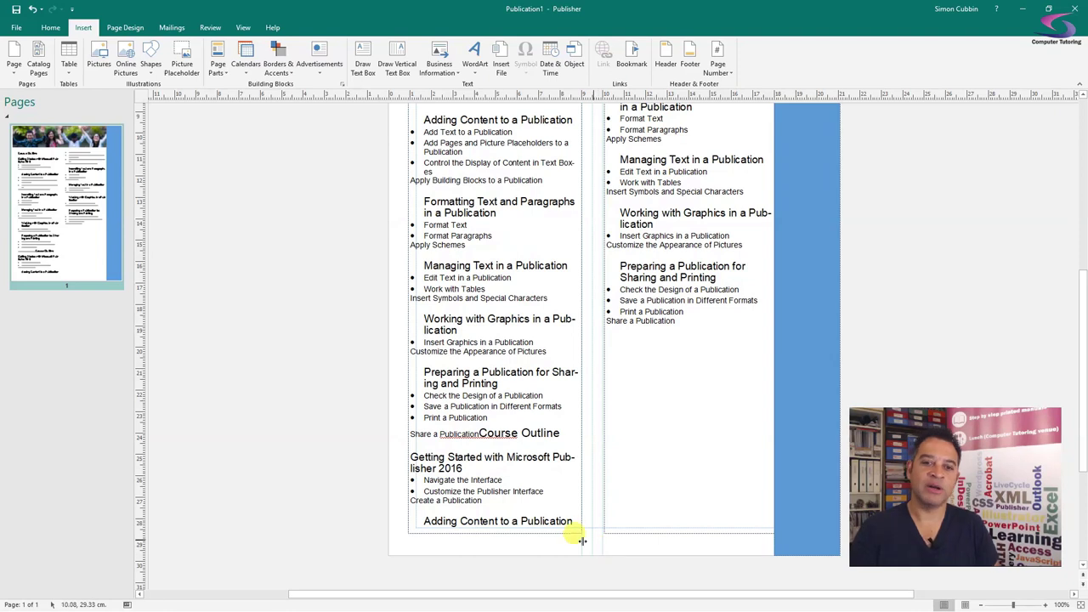
{"action": "scroll", "coordinate": [600, 543], "scroll_direction": "down", "scroll_amount": 1}
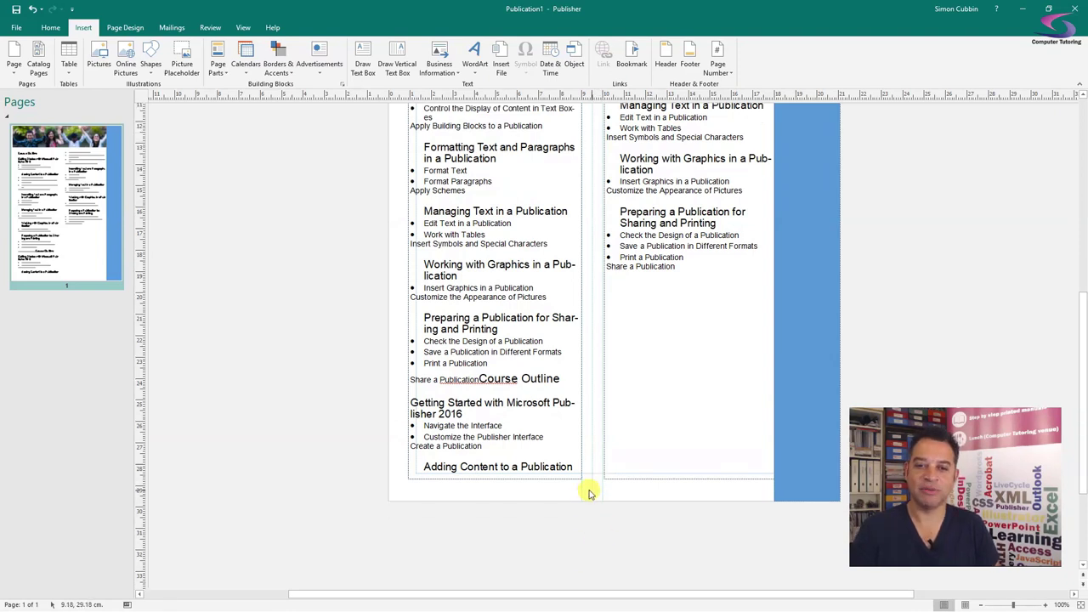
{"action": "scroll", "coordinate": [588, 489], "scroll_direction": "up", "scroll_amount": 1}
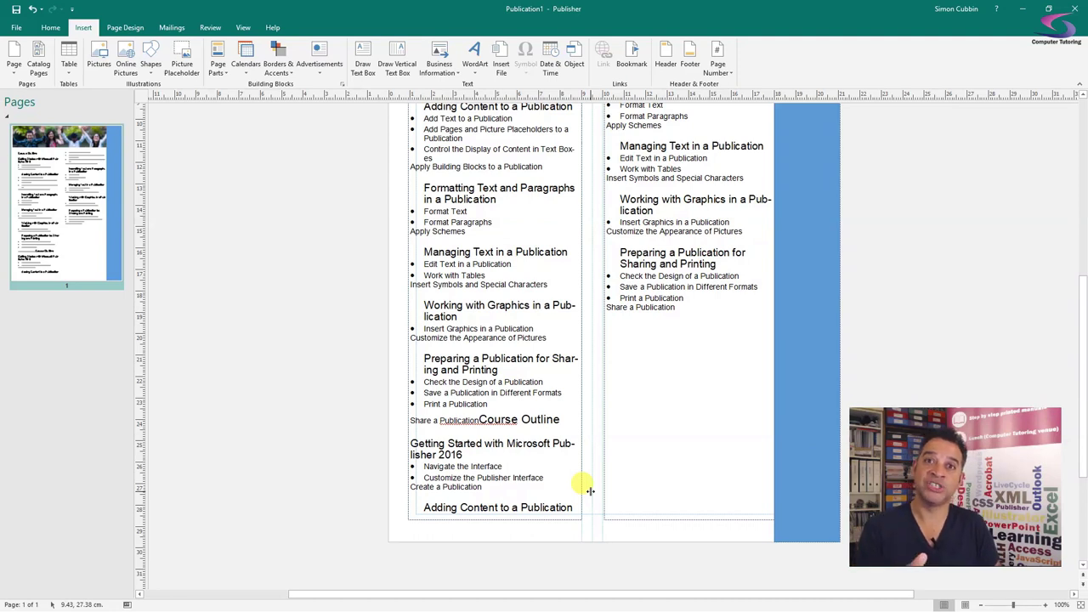
- Apply Master Page A to the course outline page
{"action": "left_click", "coordinate": [127, 25]}
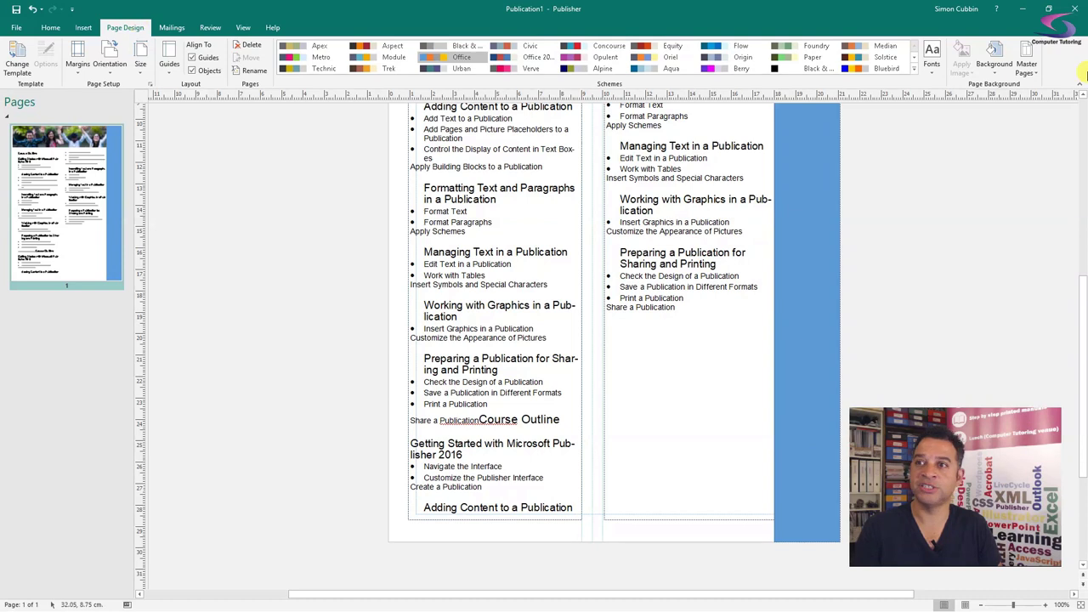
{"action": "left_click", "coordinate": [1027, 68]}
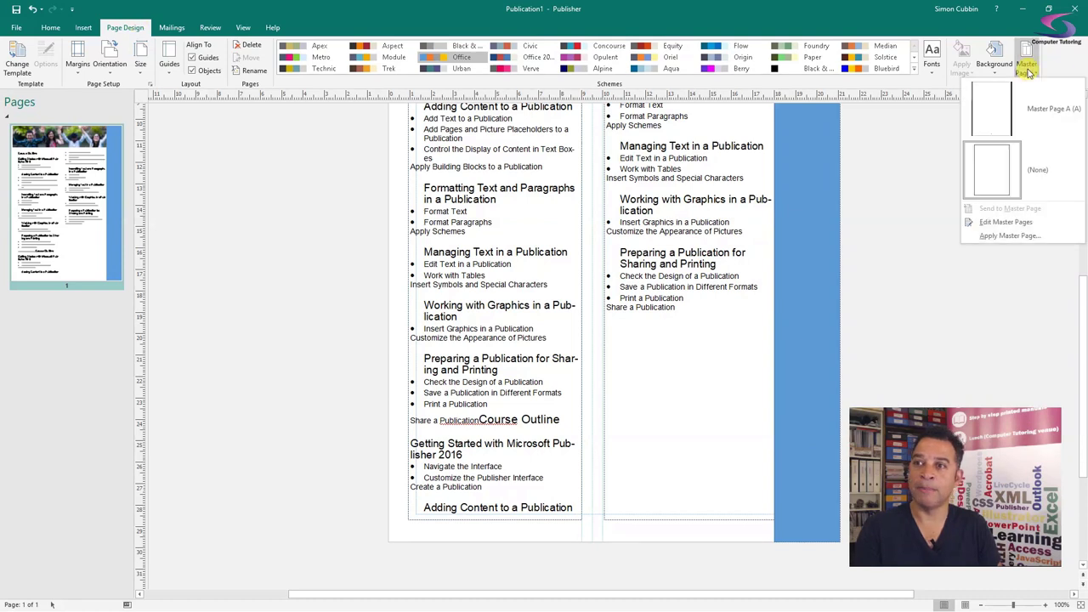
{"action": "left_click", "coordinate": [992, 108]}
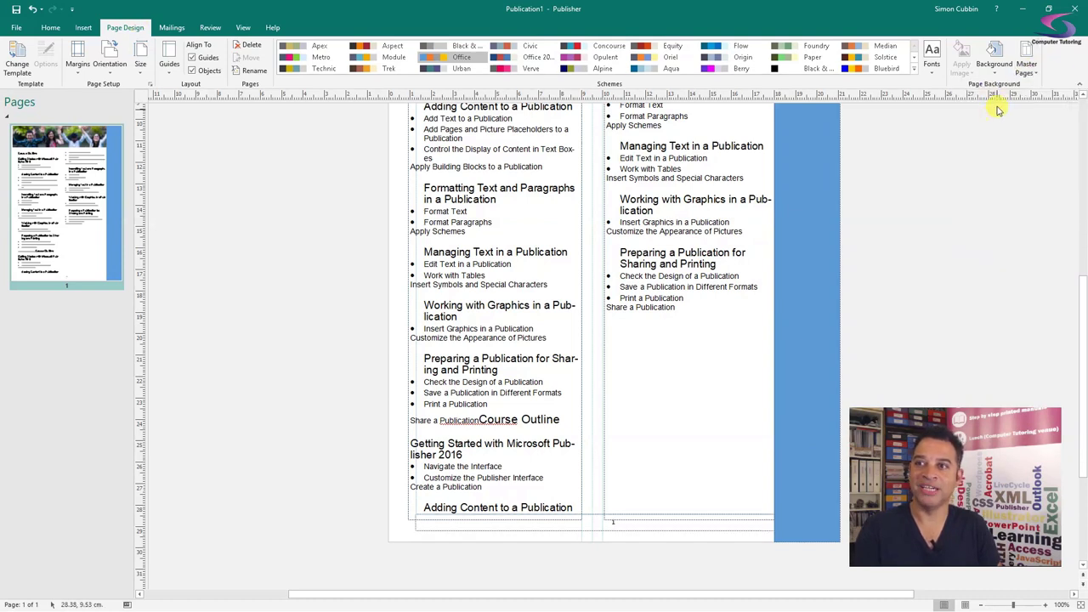
- Open the publication's master pages for editing
{"action": "left_click", "coordinate": [1027, 68]}
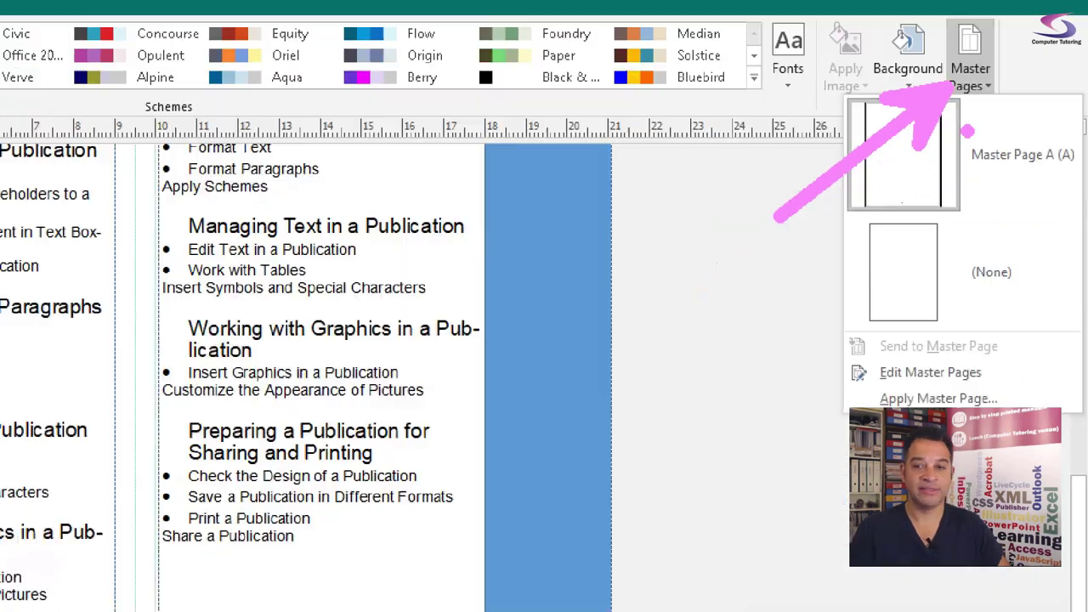
{"action": "left_click", "coordinate": [956, 63]}
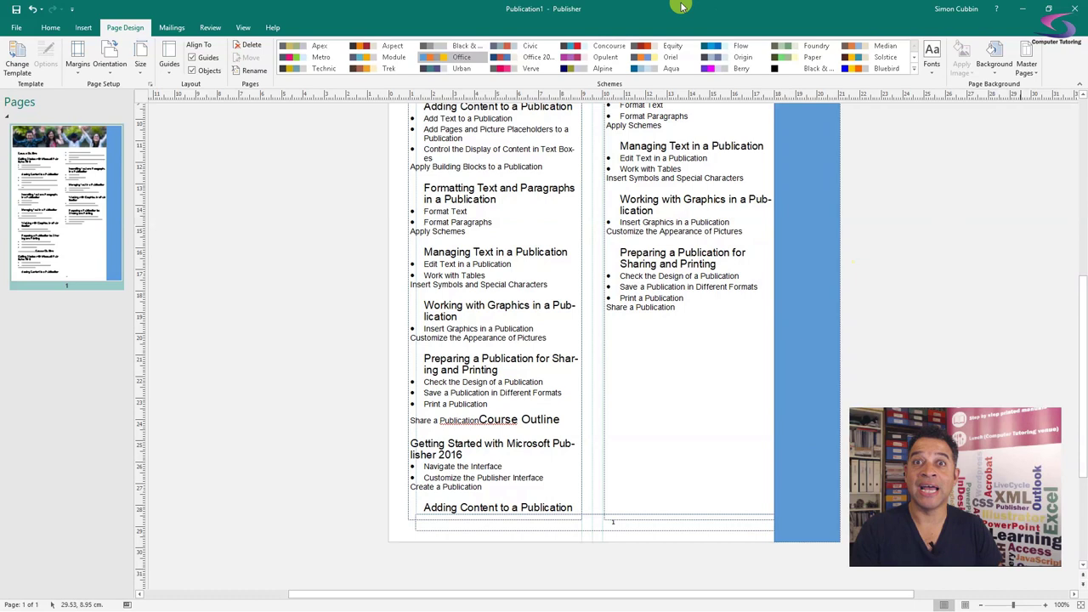
{"action": "left_click", "coordinate": [1026, 71]}
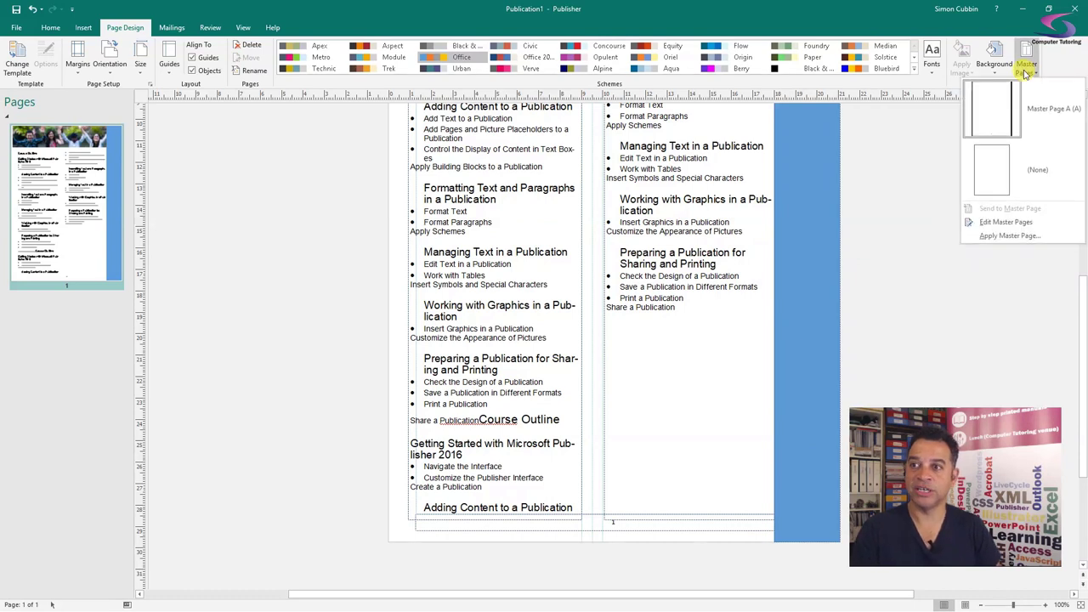
{"action": "left_click", "coordinate": [1011, 223]}
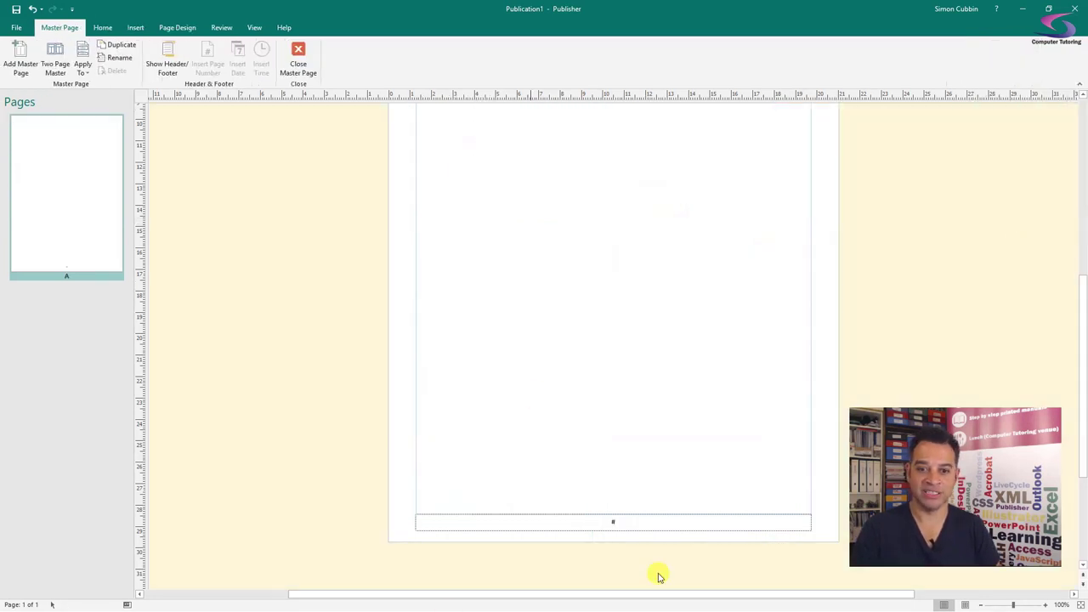
- Move the master page's footer box slightly down and shrink its width from the right edge to about 17.6 cm
{"action": "left_click", "coordinate": [644, 527]}
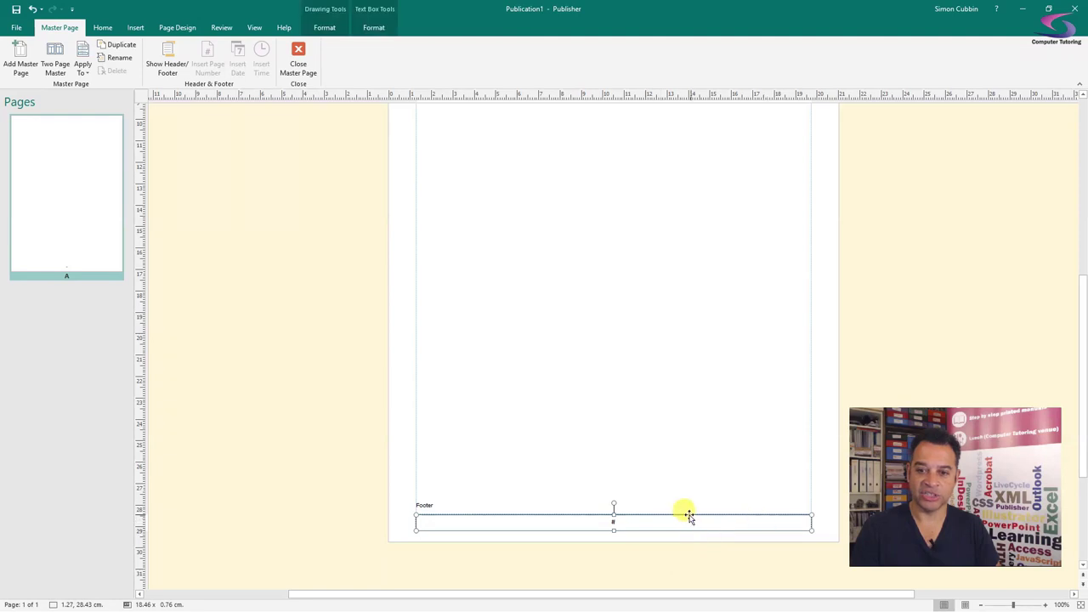
{"action": "key", "text": "Down"}
{"action": "key", "text": "Down"}
{"action": "key", "text": "Down"}
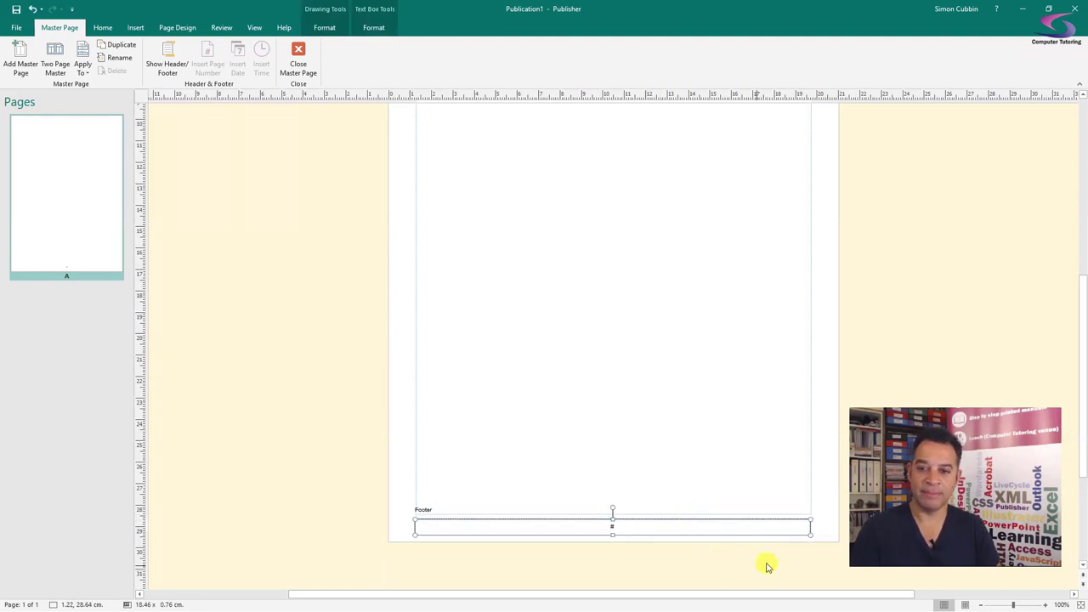
{"action": "left_click_drag", "start_coordinate": [809, 520], "coordinate": [790, 515]}
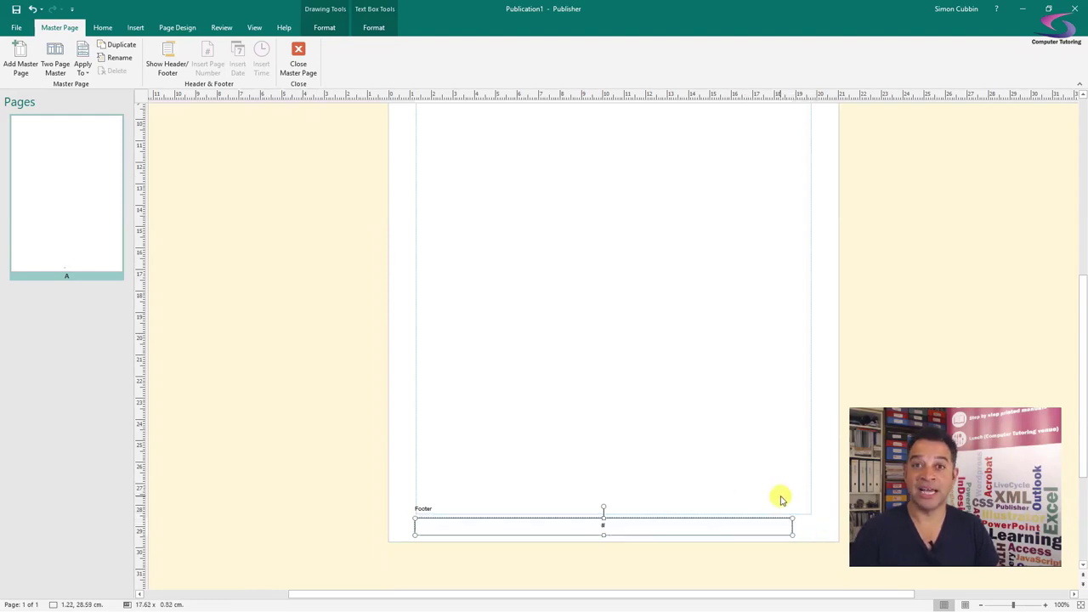
- Add a vertical ruler guide at 18 cm on the master page, clearing the guide first placed freehand at about 7.23 cm
{"action": "left_click_drag", "start_coordinate": [139, 150], "coordinate": [543, 206]}
{"action": "right_click", "coordinate": [543, 206]}
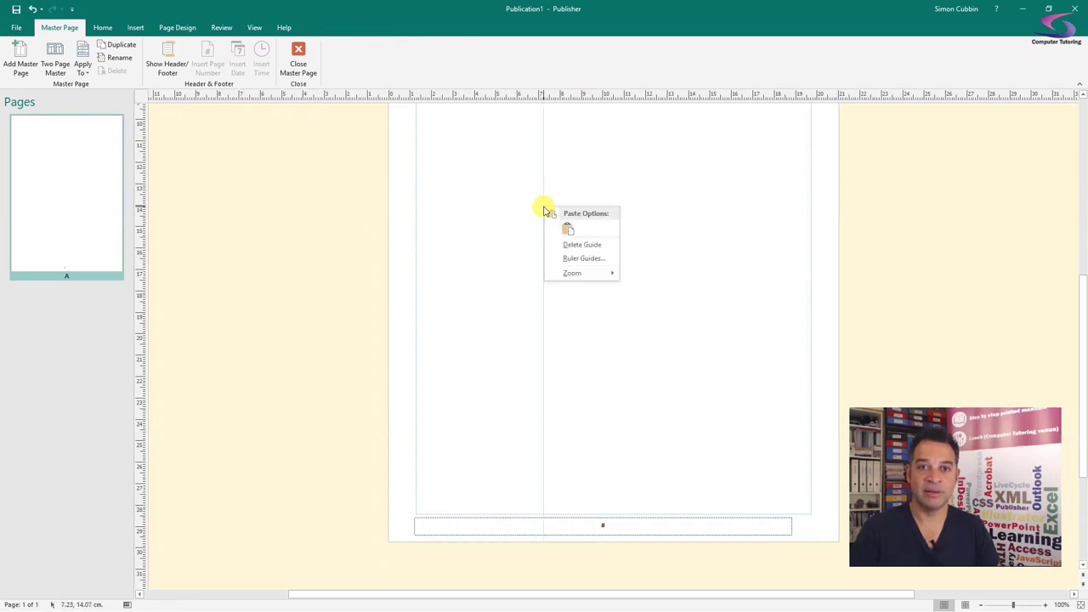
{"action": "left_click", "coordinate": [568, 258]}
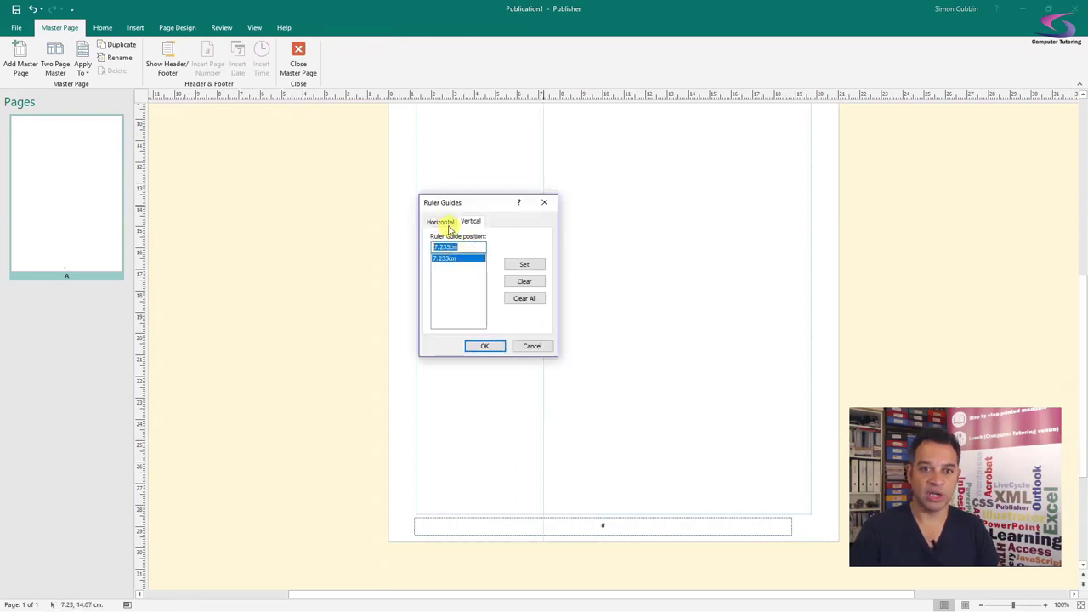
{"action": "left_click", "coordinate": [441, 222]}
{"action": "left_click", "coordinate": [469, 222]}
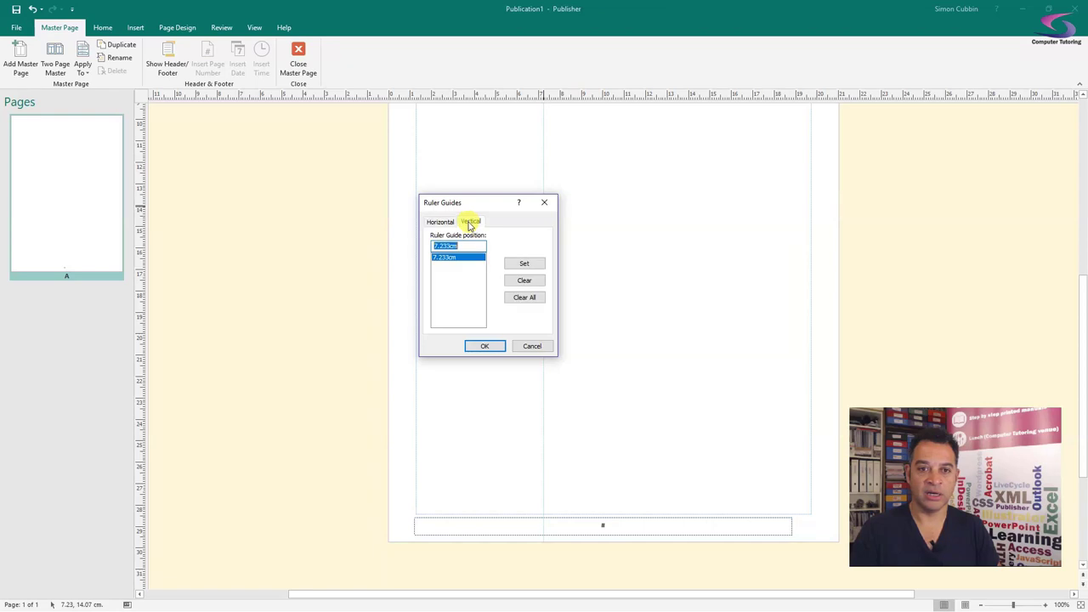
{"action": "type", "text": "18"}
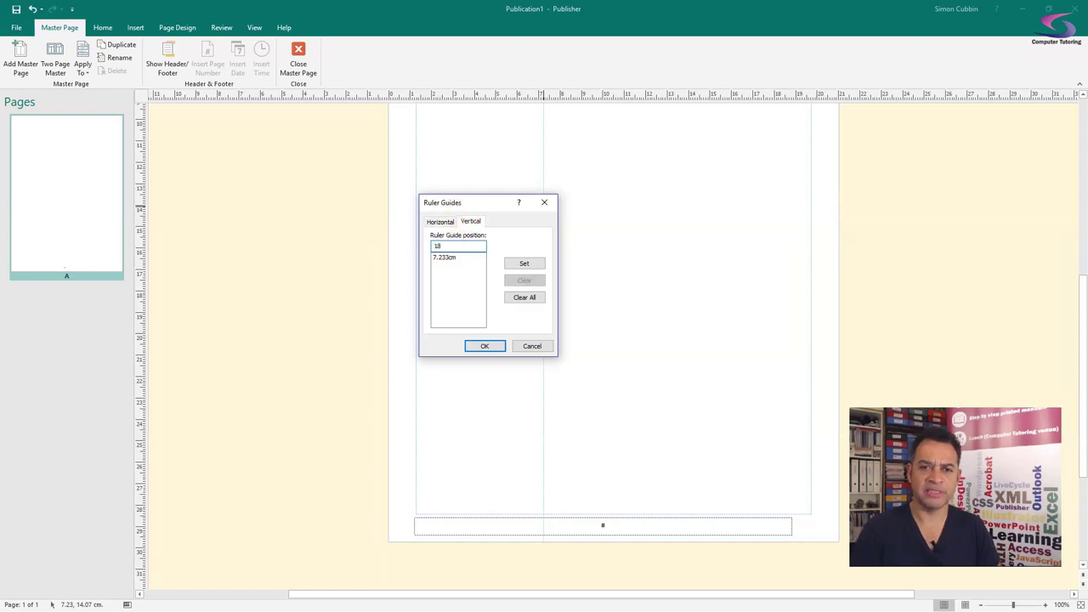
{"action": "left_click", "coordinate": [525, 264]}
{"action": "left_click", "coordinate": [444, 257]}
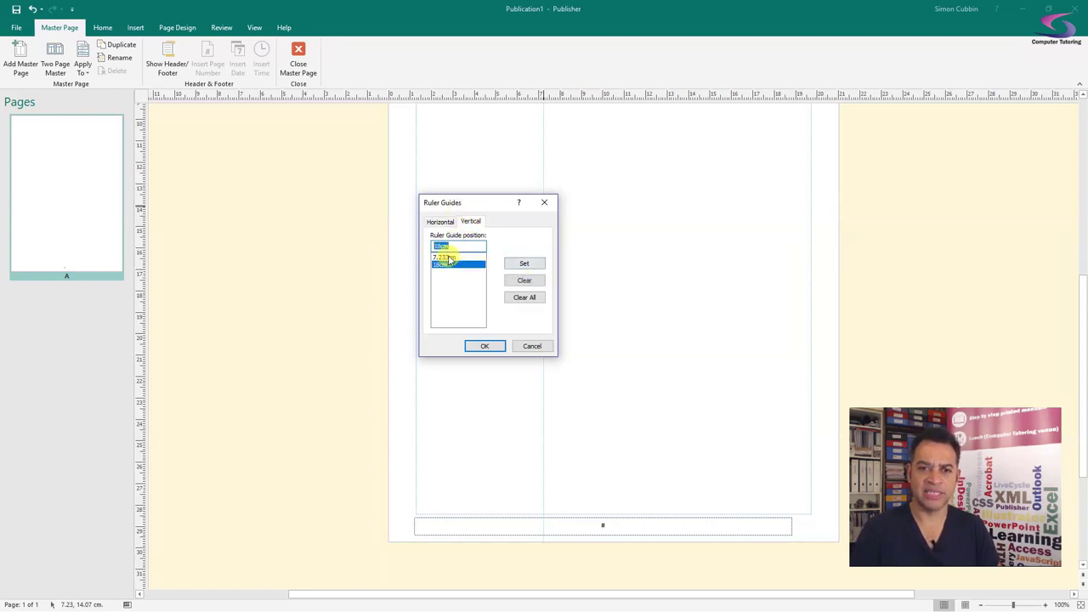
{"action": "left_click", "coordinate": [532, 280]}
{"action": "left_click", "coordinate": [484, 346]}
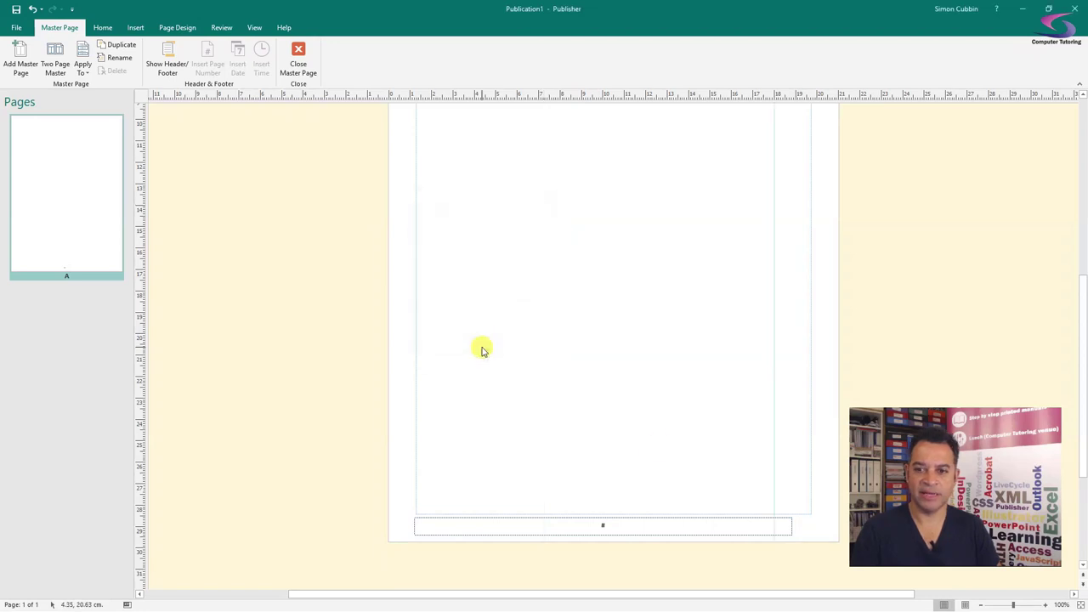
- Resize the footer box to about 16.48 x 0.68 cm, fitting between the left margin and the 18 cm guide, and close the master page
{"action": "left_click", "coordinate": [782, 529]}
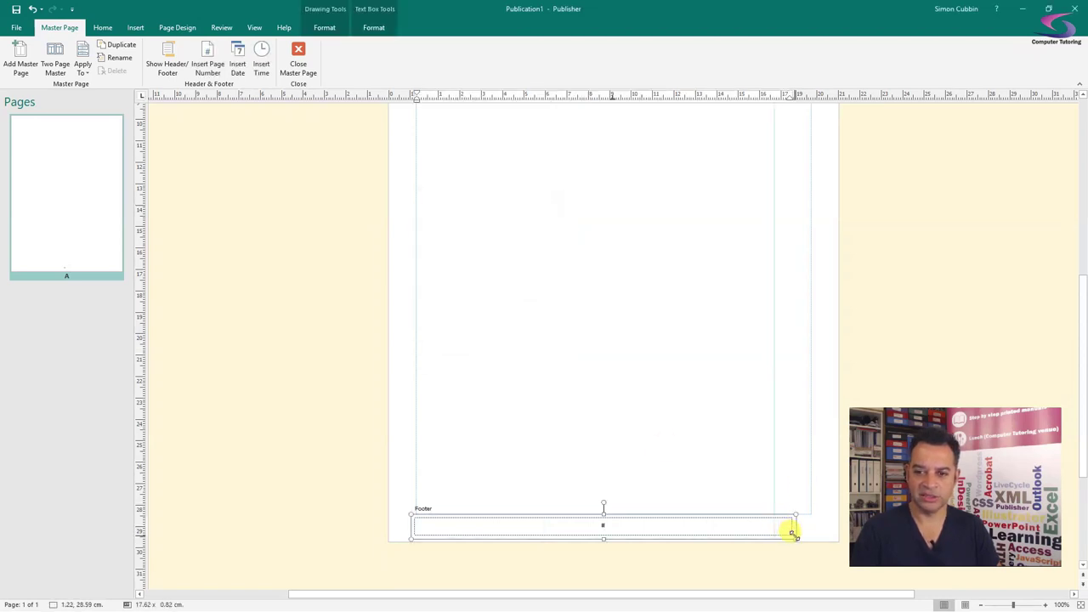
{"action": "left_click_drag", "start_coordinate": [791, 533], "coordinate": [774, 532]}
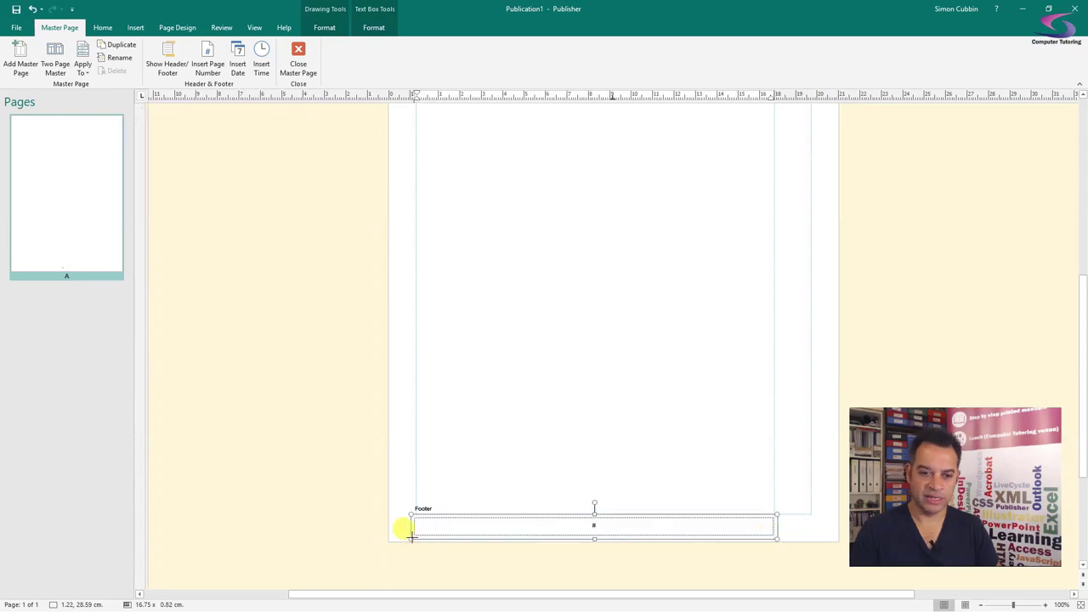
{"action": "left_click_drag", "start_coordinate": [411, 536], "coordinate": [418, 535]}
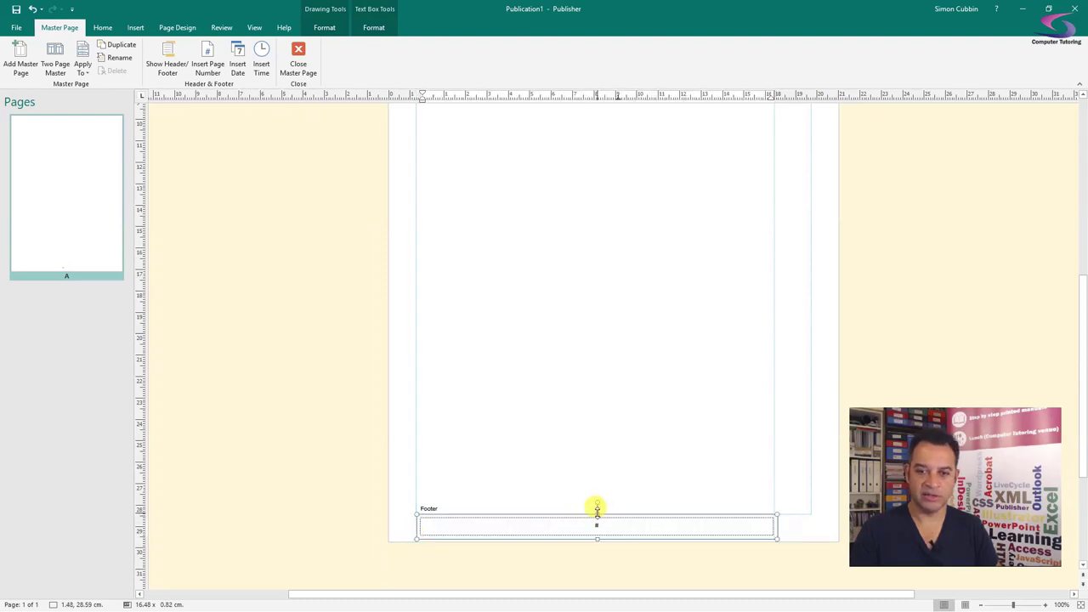
{"action": "left_click_drag", "start_coordinate": [597, 510], "coordinate": [597, 516]}
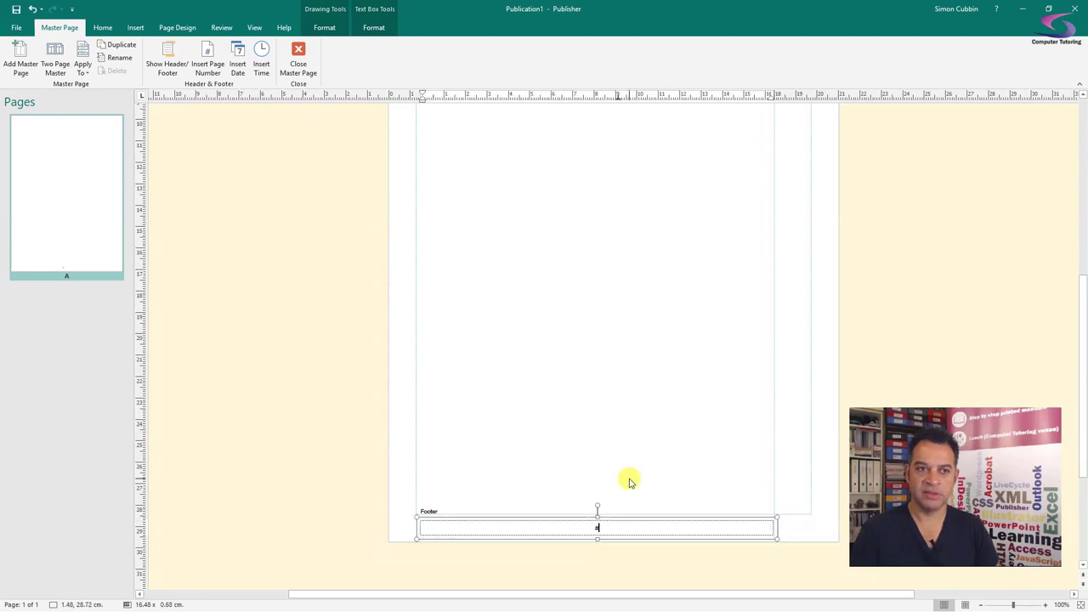
{"action": "left_click", "coordinate": [298, 55]}
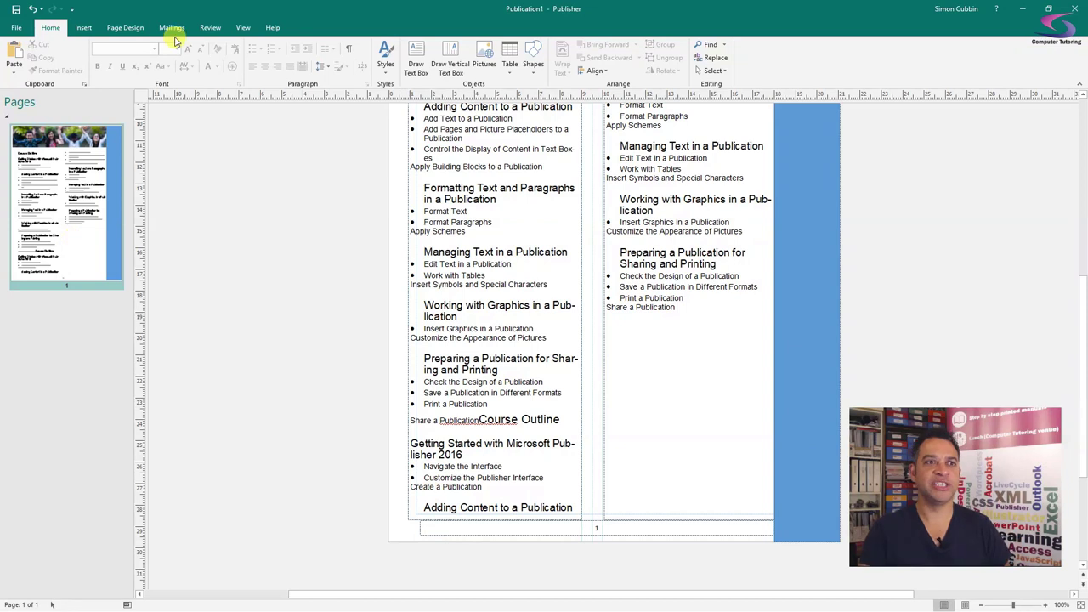
- Insert a blank page and move it ahead of the course outline page
{"action": "left_click", "coordinate": [83, 28]}
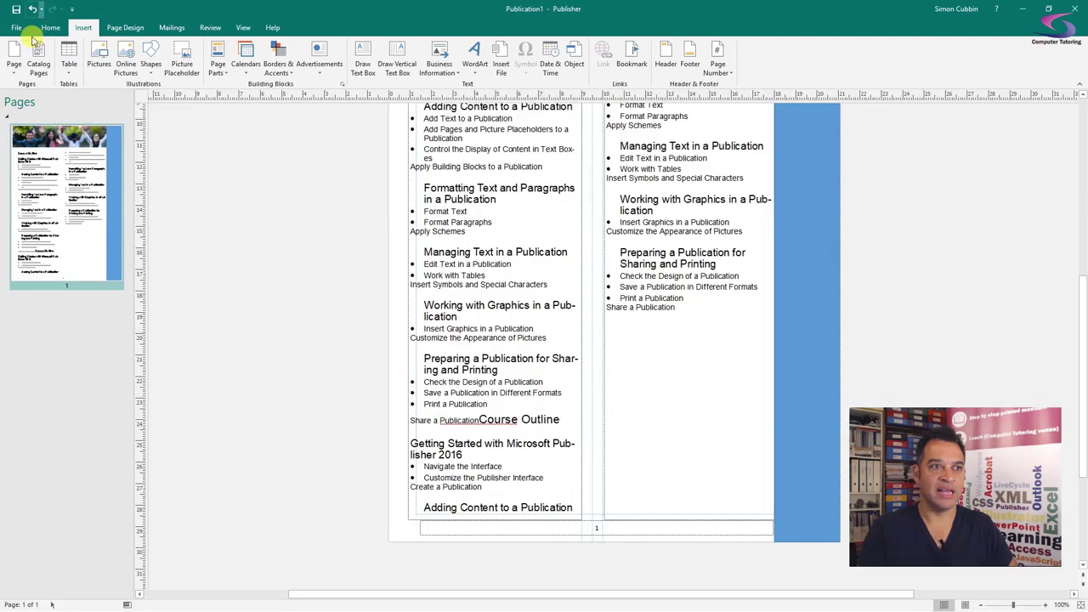
{"action": "left_click", "coordinate": [39, 149]}
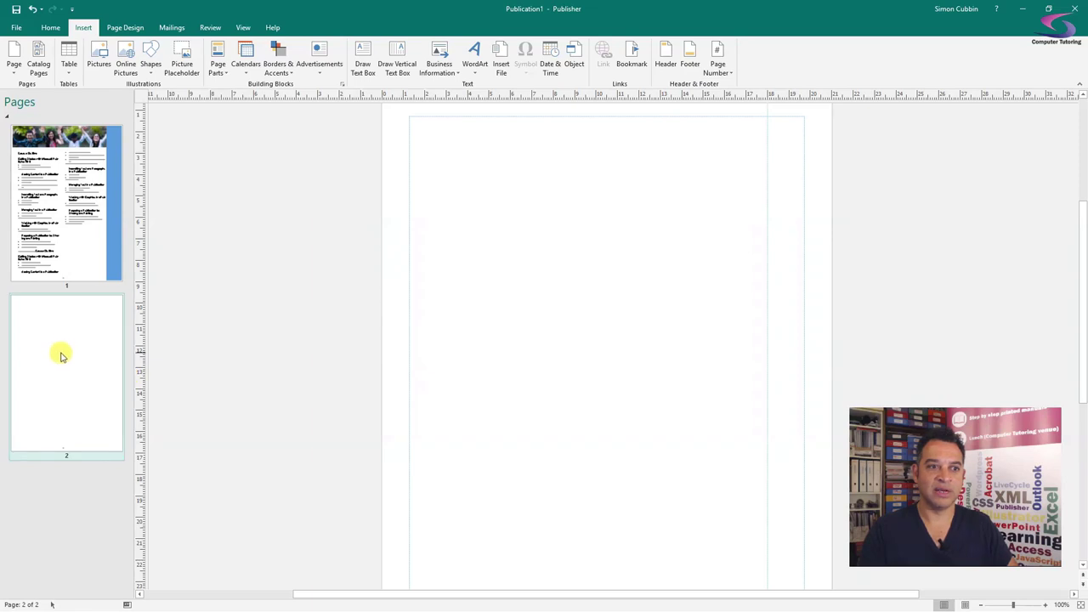
{"action": "left_click_drag", "start_coordinate": [60, 352], "coordinate": [68, 136]}
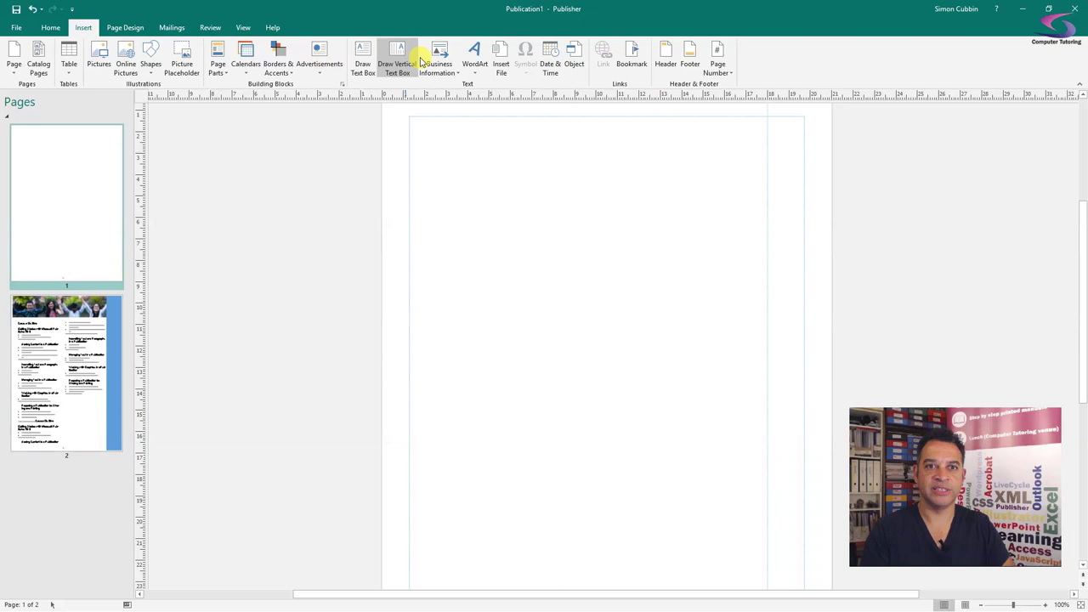
- Draw a text box about 16.78 x 2.50 cm at the top of the blank first page and enter "Main Contents"
{"action": "left_click", "coordinate": [363, 58]}
{"action": "left_click_drag", "start_coordinate": [408, 114], "coordinate": [768, 167]}
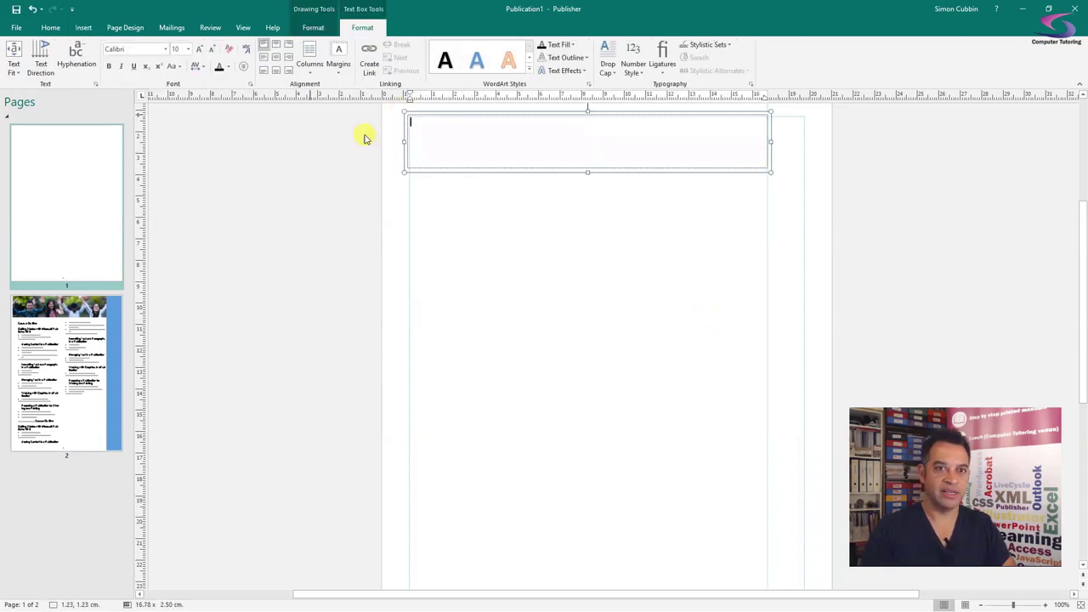
{"action": "type", "text": "Main Contents"}
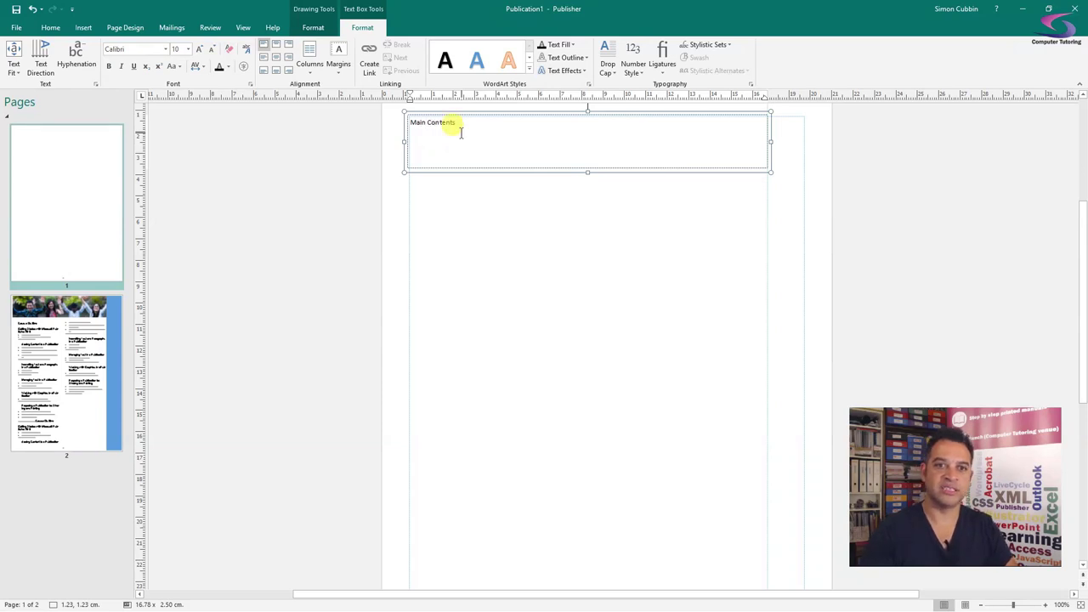
- Enlarge the "Main Contents" heading text to 28 pt
{"action": "left_click_drag", "start_coordinate": [461, 123], "coordinate": [404, 123]}
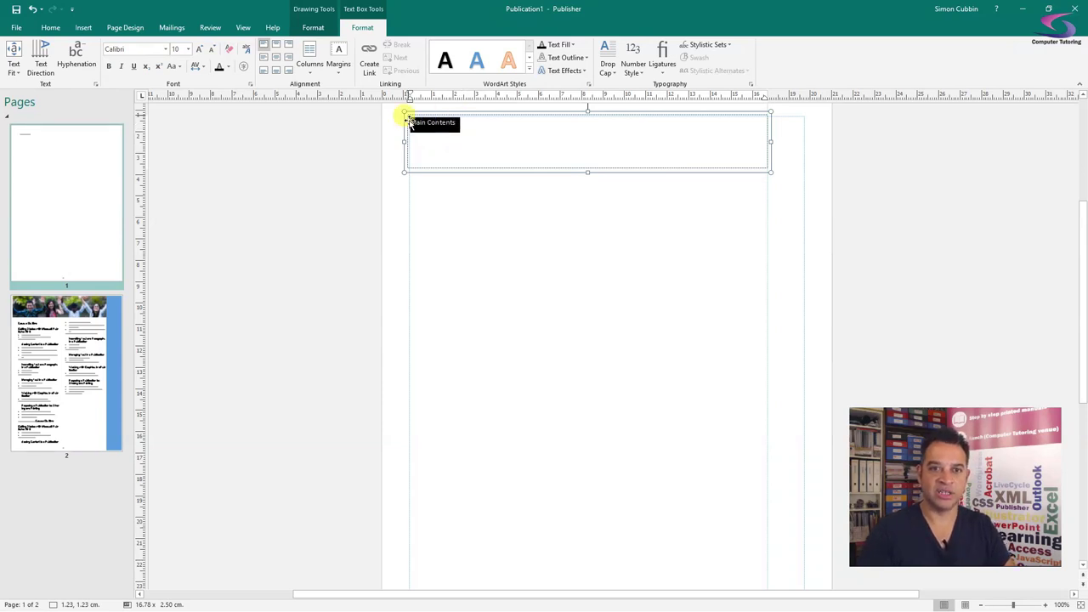
{"action": "left_click", "coordinate": [202, 49]}
{"action": "left_click", "coordinate": [201, 49]}
{"action": "left_click", "coordinate": [201, 49]}
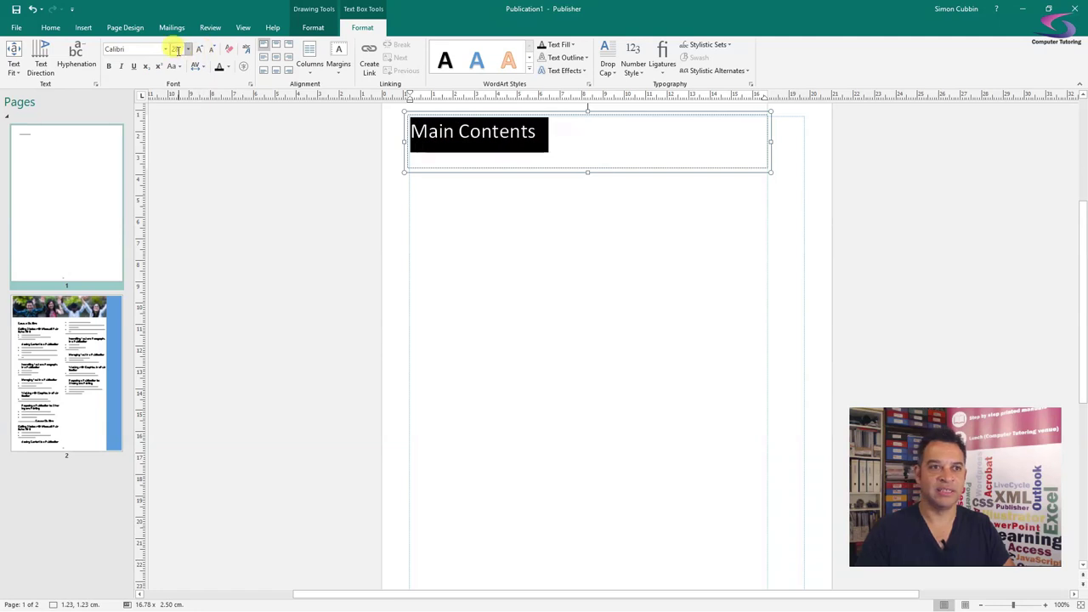
- Apply the DiscoNight font to the "Main Contents" heading
{"action": "left_click", "coordinate": [165, 49]}
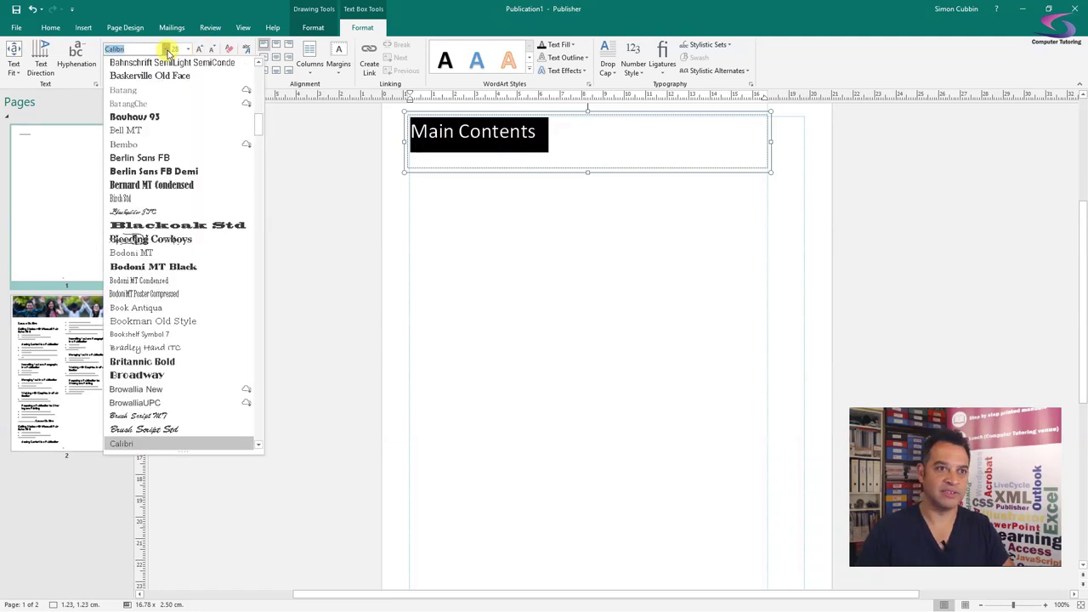
{"action": "scroll", "coordinate": [170, 135], "scroll_direction": "down", "scroll_amount": 6}
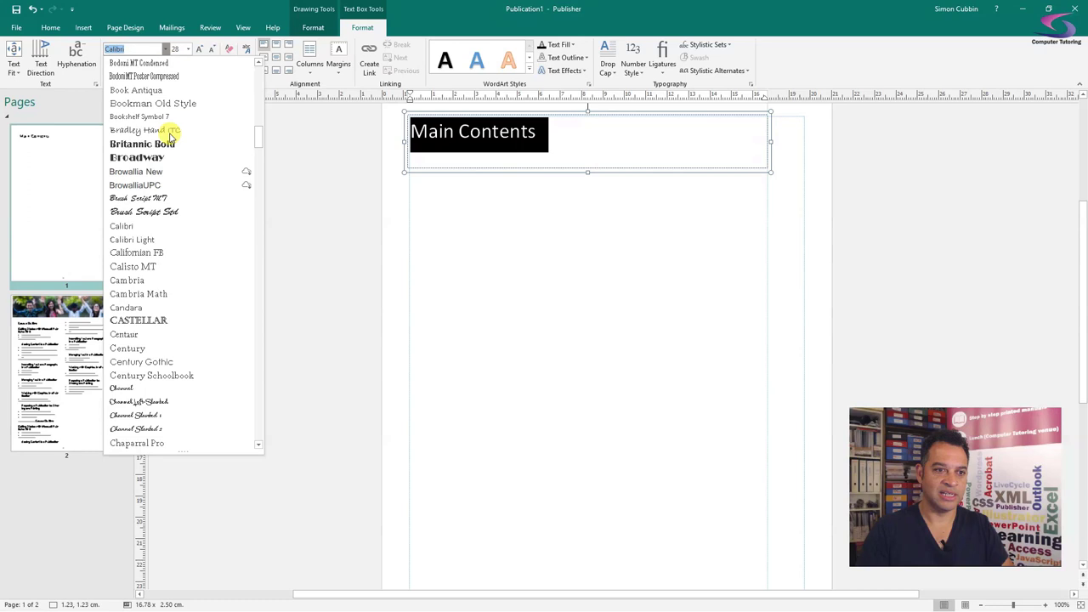
{"action": "scroll", "coordinate": [170, 137], "scroll_direction": "down", "scroll_amount": 9}
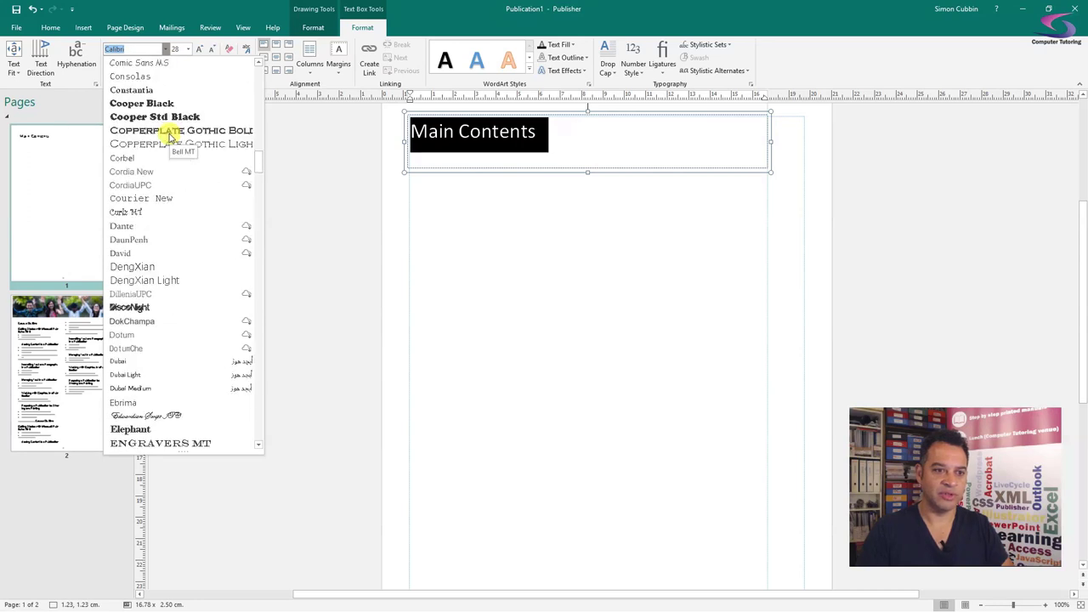
{"action": "left_click", "coordinate": [138, 307]}
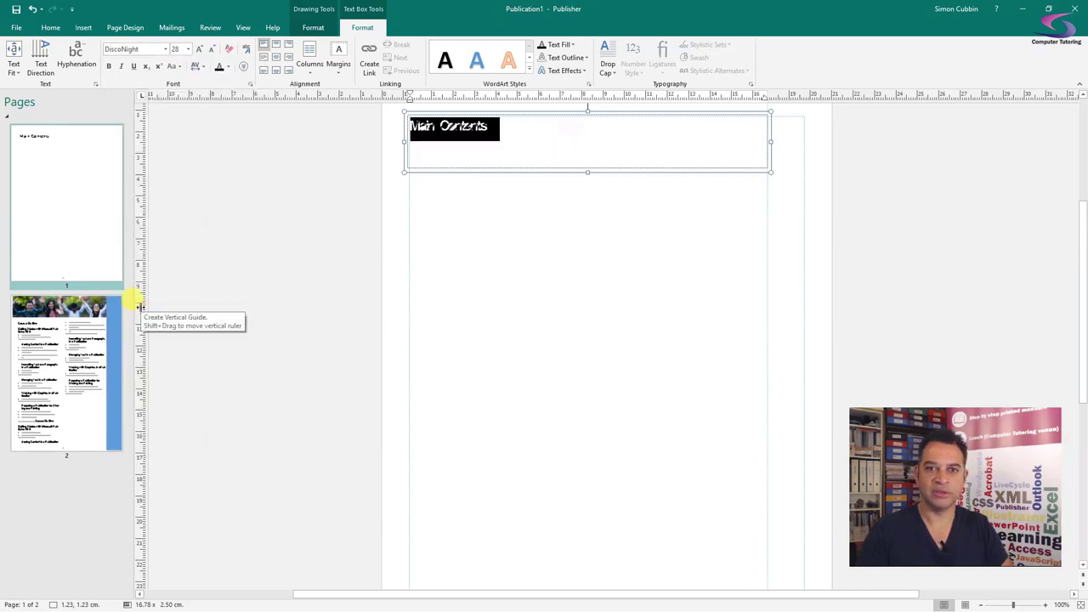
- Change the heading font to American Captain and enlarge the text until it nearly fills the height of its text box
{"action": "left_click", "coordinate": [164, 49]}
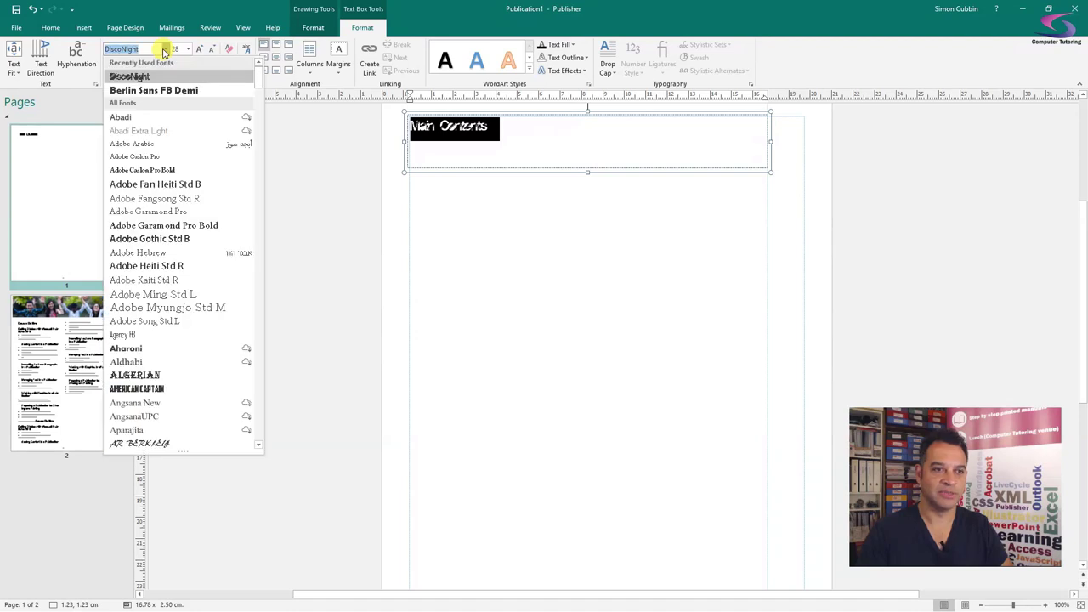
{"action": "left_click", "coordinate": [159, 389]}
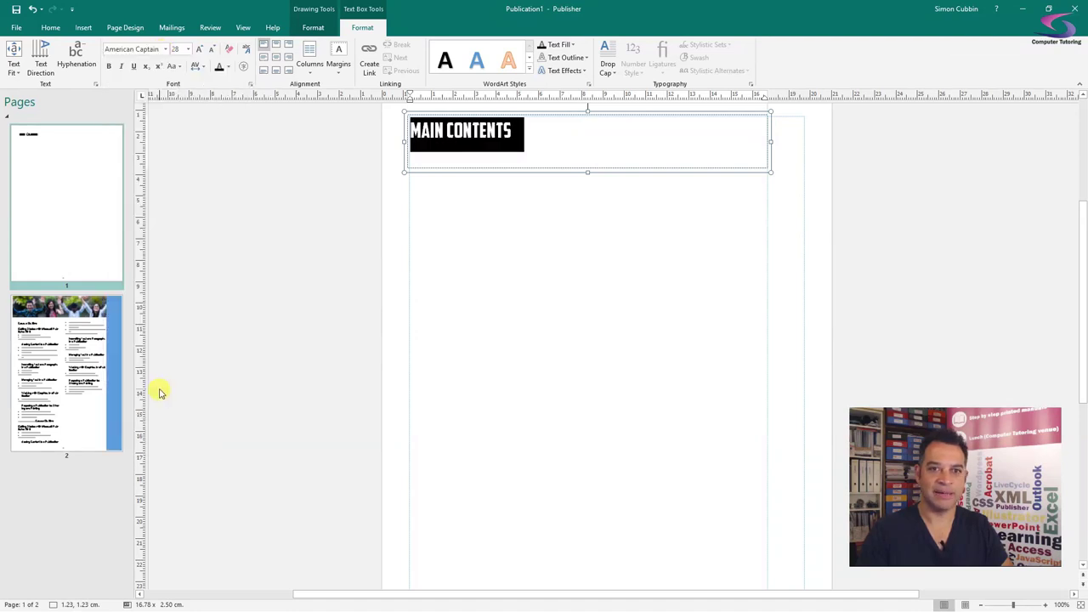
{"action": "left_click", "coordinate": [200, 49]}
{"action": "left_click", "coordinate": [200, 48]}
{"action": "left_click", "coordinate": [200, 48]}
{"action": "left_click", "coordinate": [461, 233]}
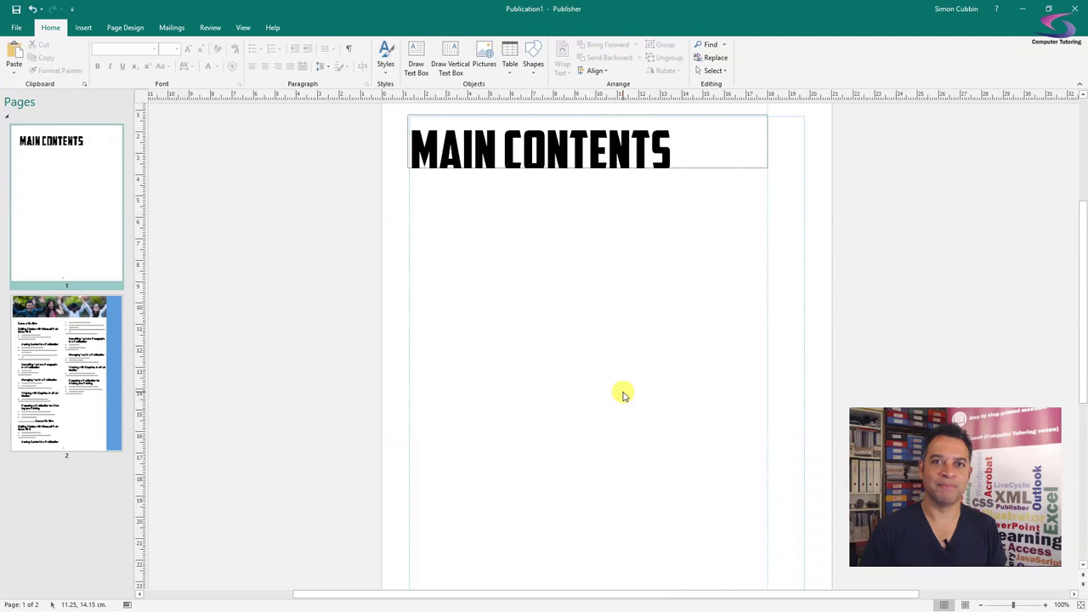
- Compare the footer page numbers on the contents page and the course outline page
{"action": "scroll", "coordinate": [574, 320], "scroll_direction": "down", "scroll_amount": 5}
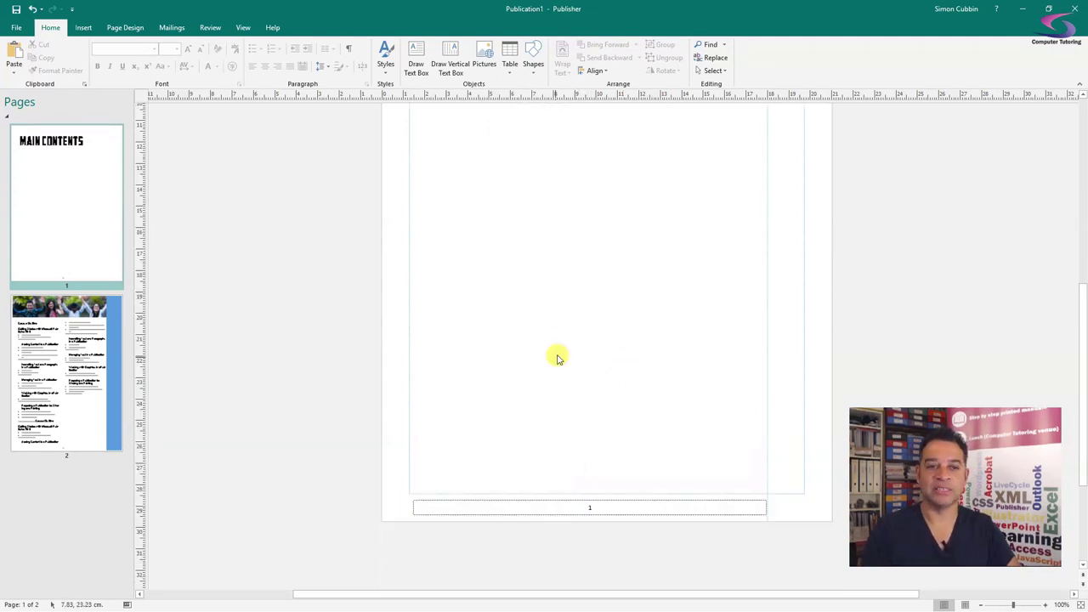
{"action": "scroll", "coordinate": [558, 360], "scroll_direction": "down", "scroll_amount": 3}
{"action": "left_click", "coordinate": [81, 415]}
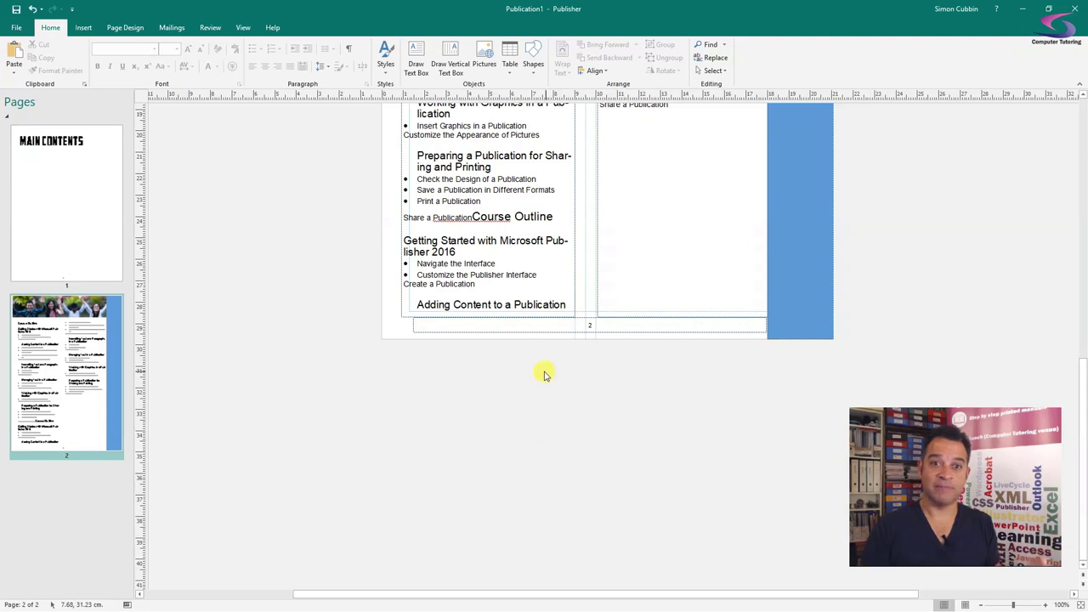
{"action": "scroll", "coordinate": [545, 372], "scroll_direction": "up", "scroll_amount": 1}
{"action": "left_click", "coordinate": [76, 186]}
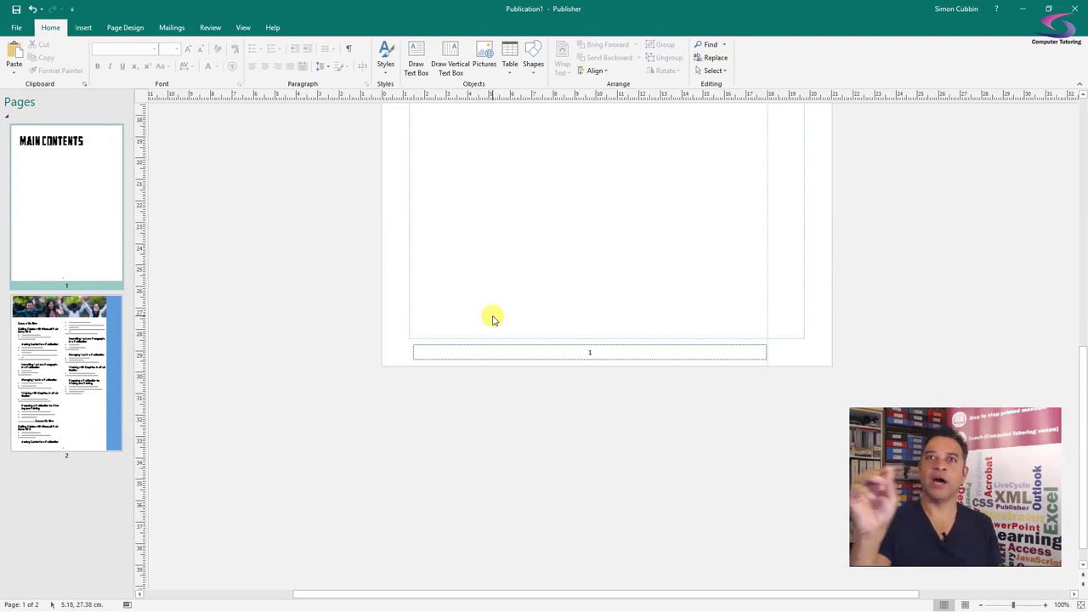
{"action": "scroll", "coordinate": [494, 319], "scroll_direction": "up", "scroll_amount": 1}
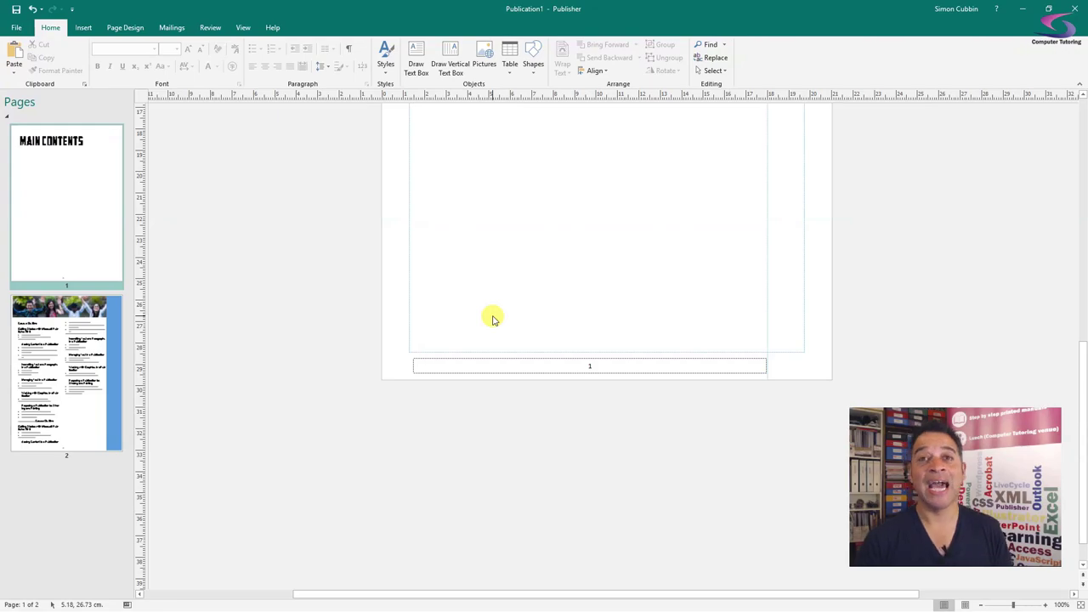
- Insert a new section starting at the course outline page
{"action": "right_click", "coordinate": [51, 357]}
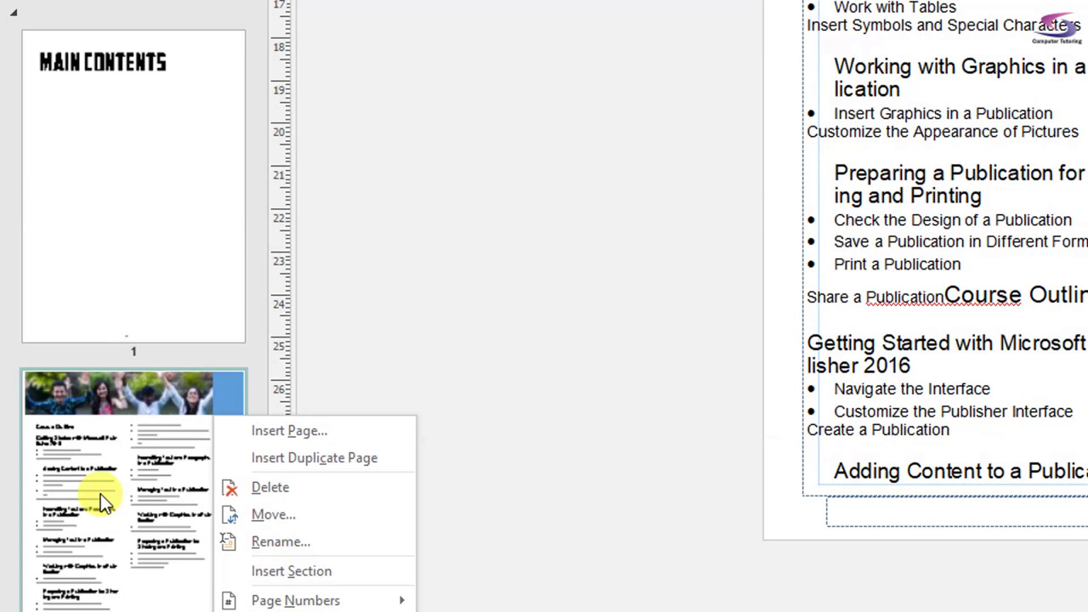
{"action": "right_click", "coordinate": [108, 491]}
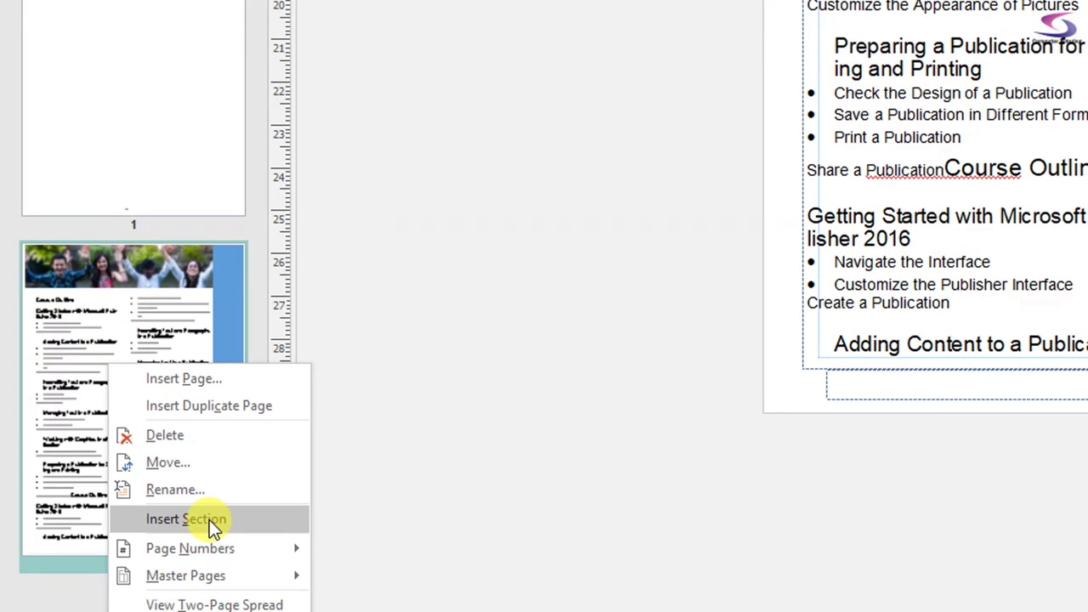
{"action": "left_click", "coordinate": [209, 520]}
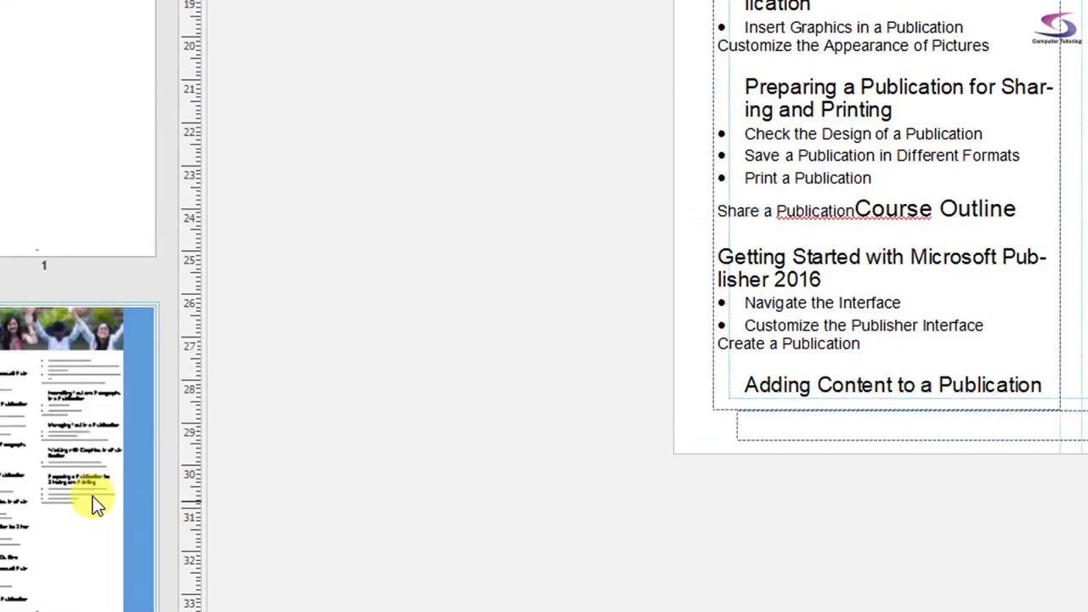
{"action": "right_click", "coordinate": [71, 395]}
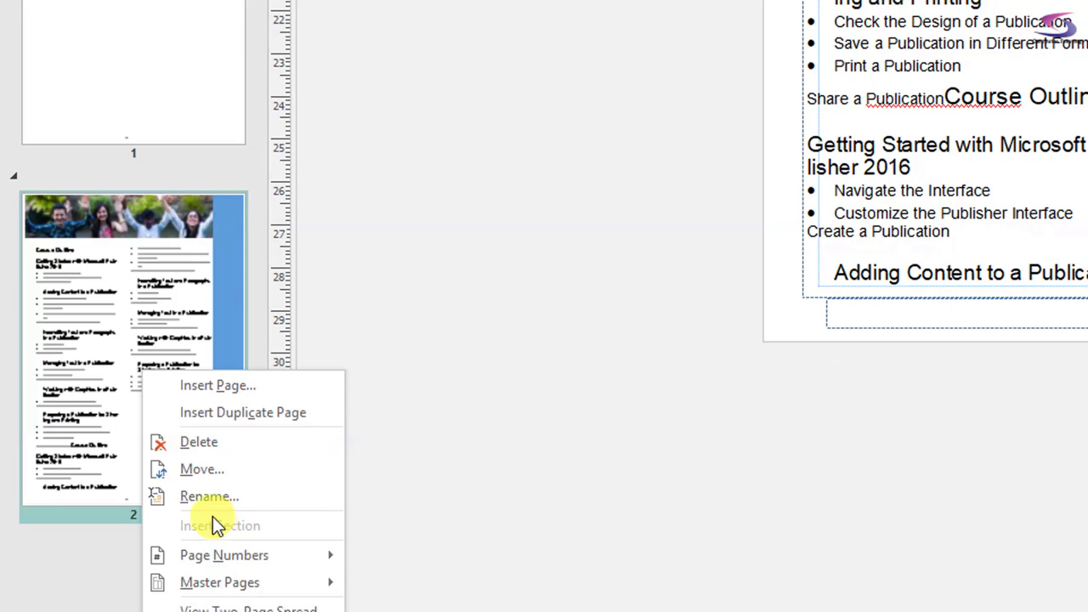
{"action": "key", "text": "Escape"}
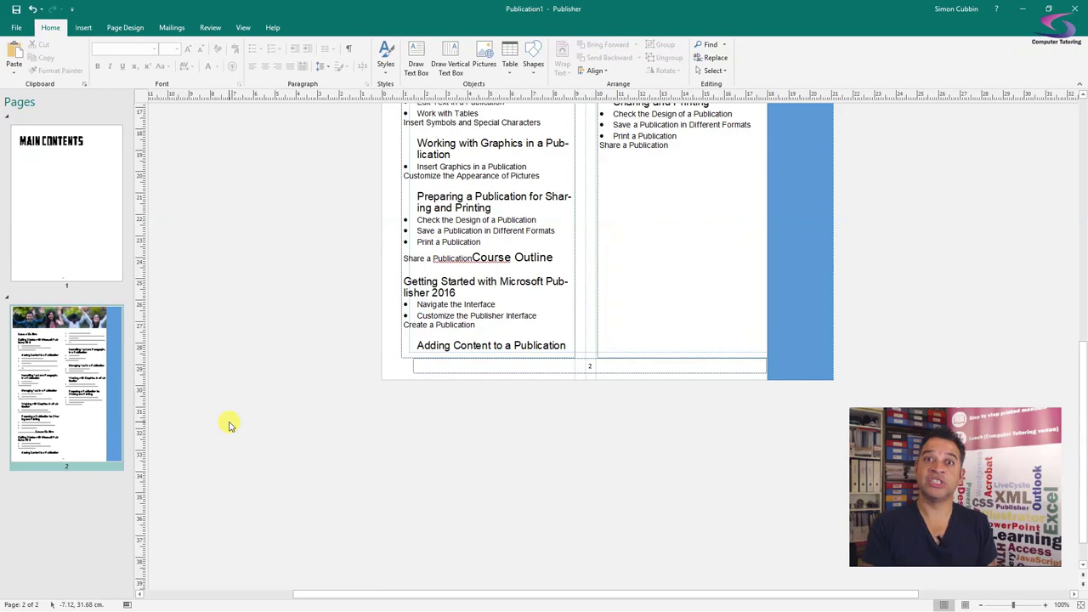
{"action": "right_click", "coordinate": [82, 338]}
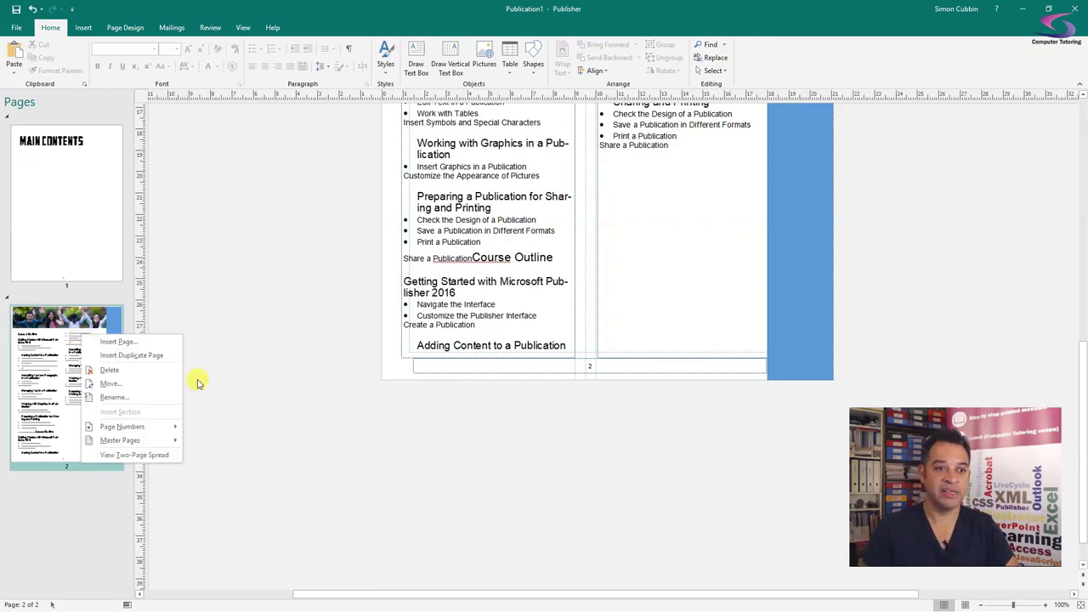
{"action": "mouse_move", "coordinate": [153, 432]}
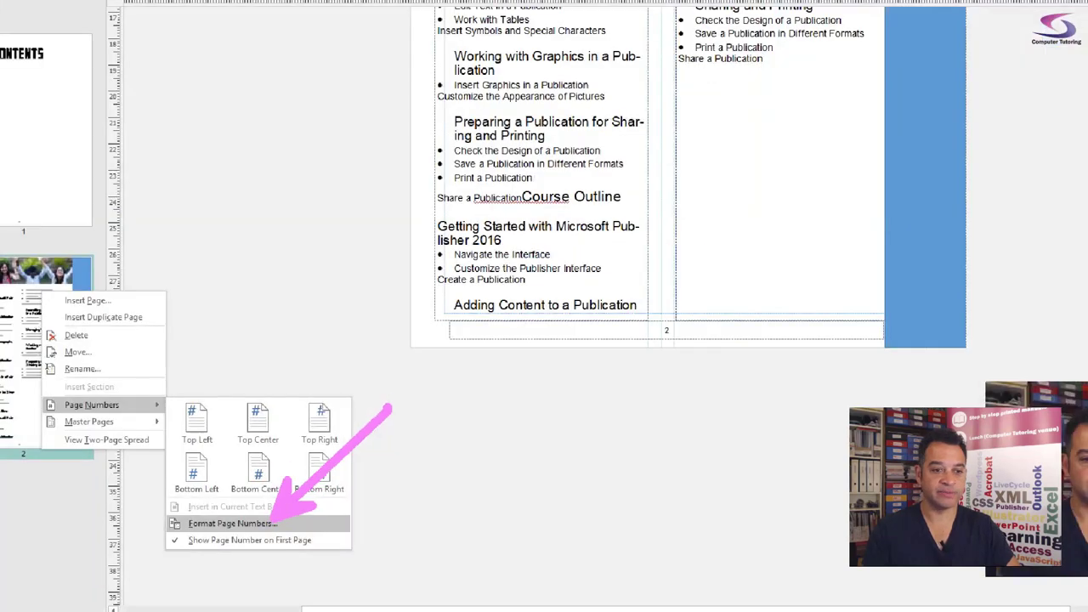
{"action": "left_click", "coordinate": [246, 425]}
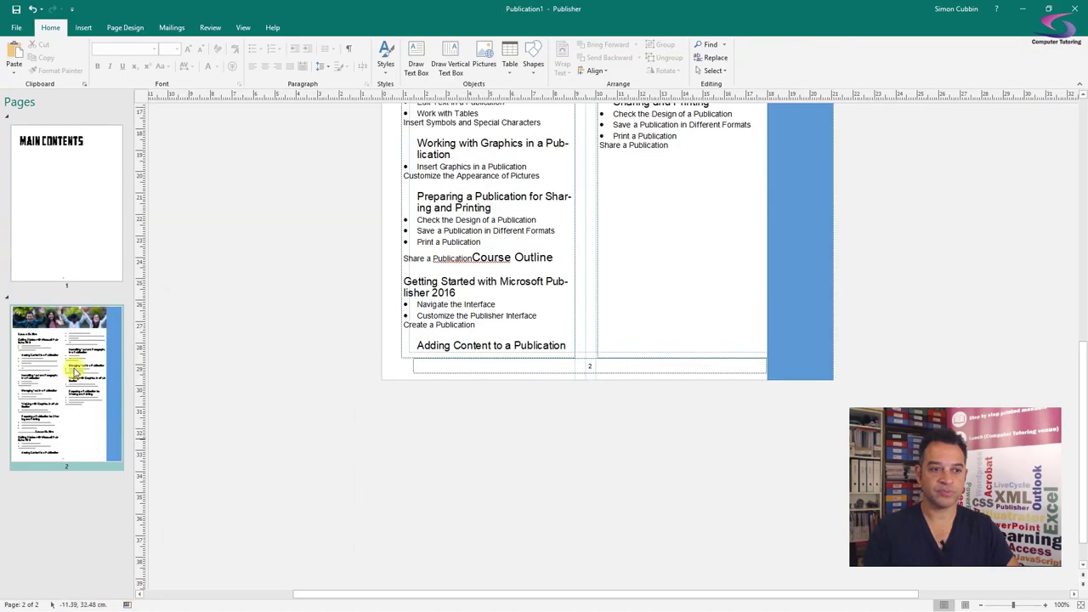
- Format the course outline section's page numbers to start at 1 instead of continuing from the previous section
{"action": "right_click", "coordinate": [64, 415]}
{"action": "mouse_move", "coordinate": [151, 508]}
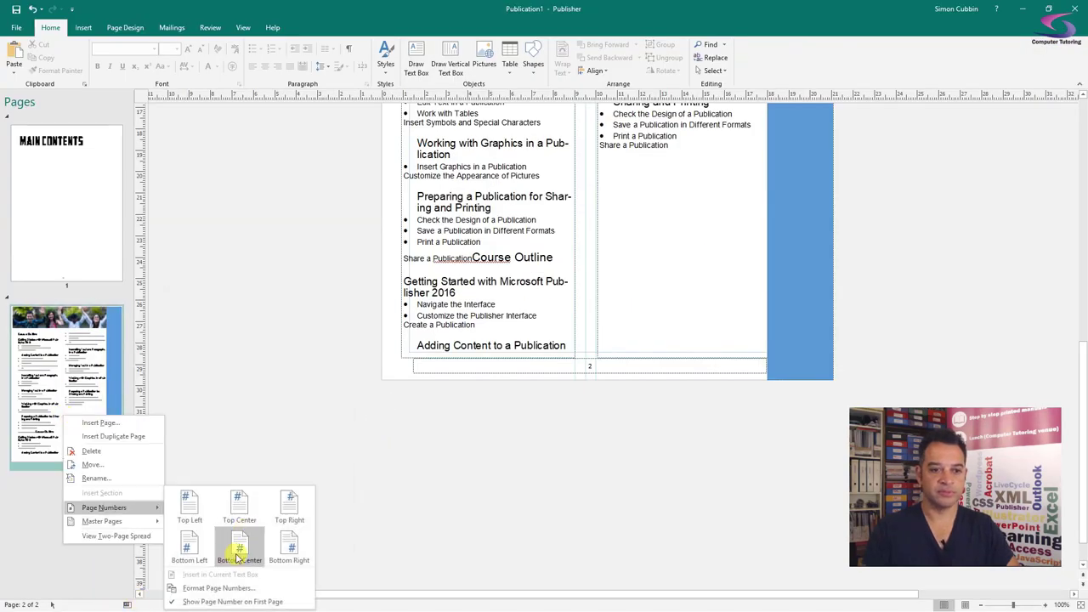
{"action": "left_click", "coordinate": [219, 588]}
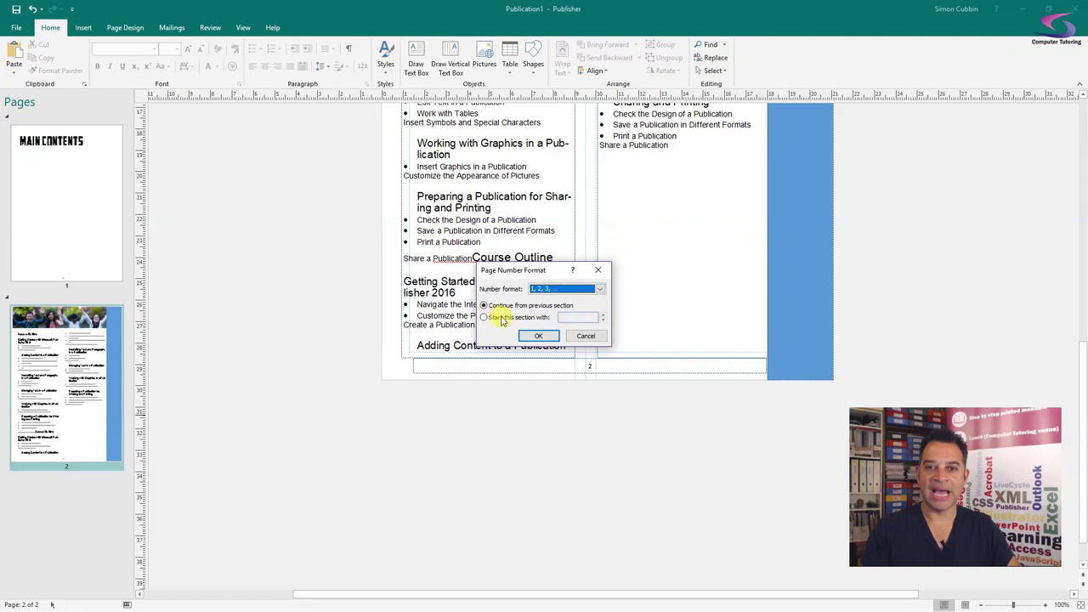
{"action": "left_click", "coordinate": [508, 319]}
{"action": "left_click", "coordinate": [603, 320]}
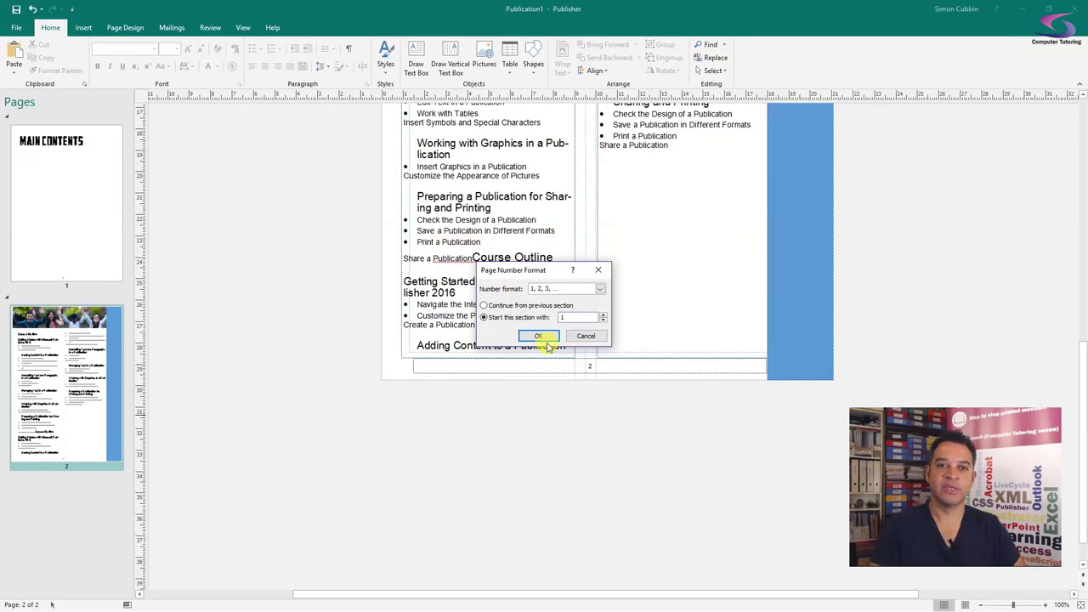
{"action": "left_click", "coordinate": [547, 345]}
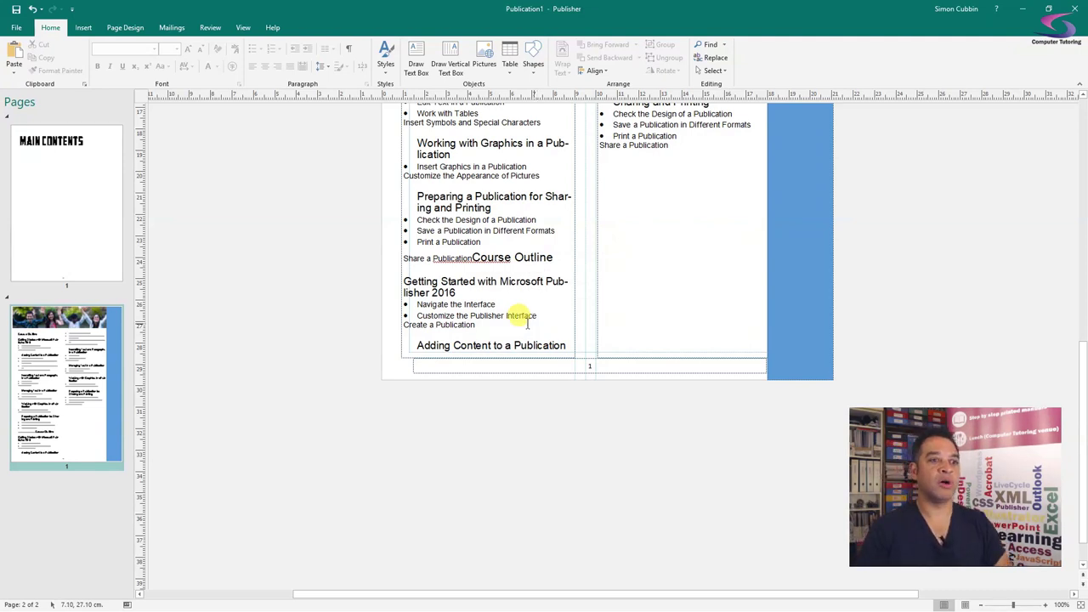
- Format the contents page section's numbers as lowercase Roman numerals (i, ii, iii, ...), starting the section with 1
{"action": "left_click", "coordinate": [94, 214]}
{"action": "right_click", "coordinate": [93, 214]}
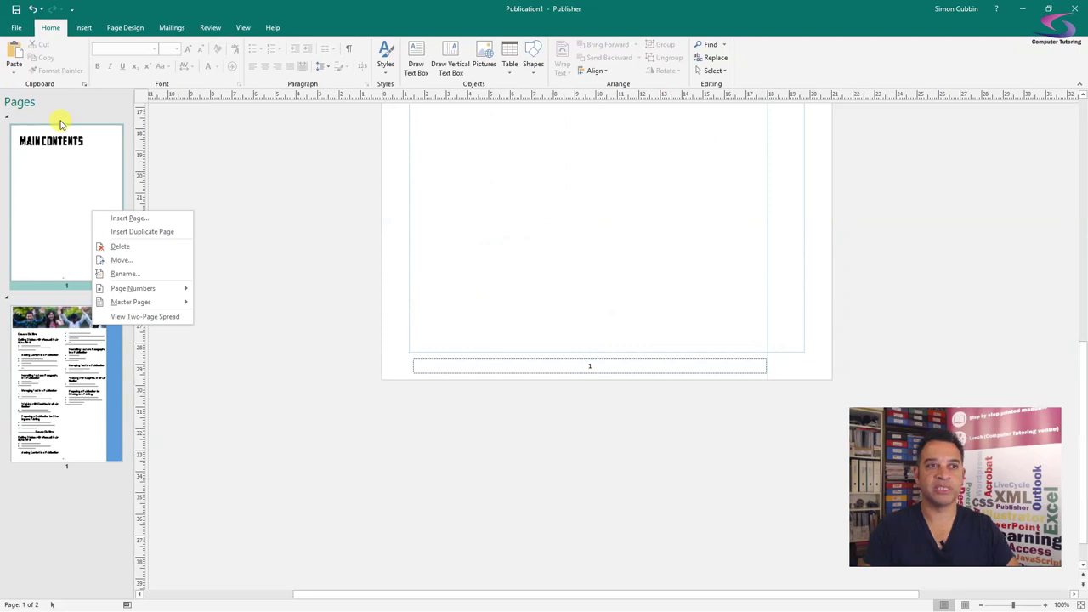
{"action": "mouse_move", "coordinate": [162, 290]}
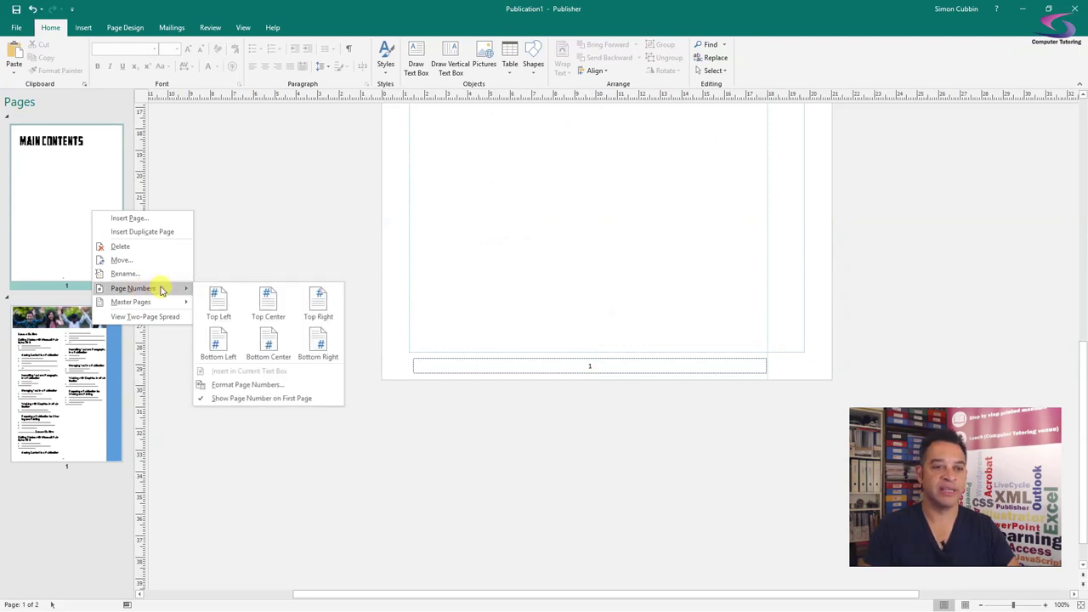
{"action": "left_click", "coordinate": [254, 384]}
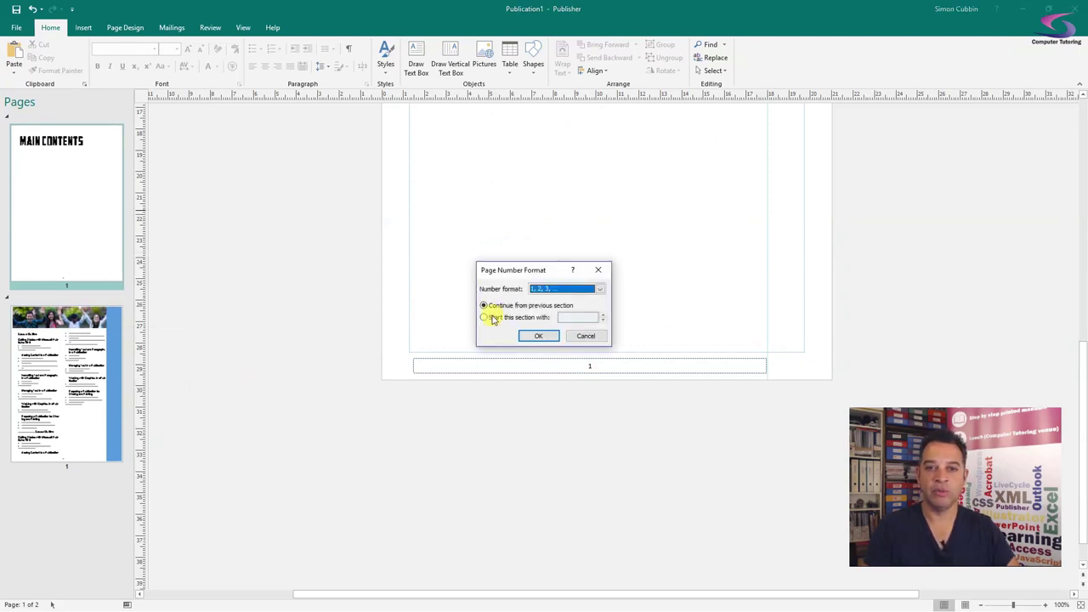
{"action": "left_click", "coordinate": [483, 317]}
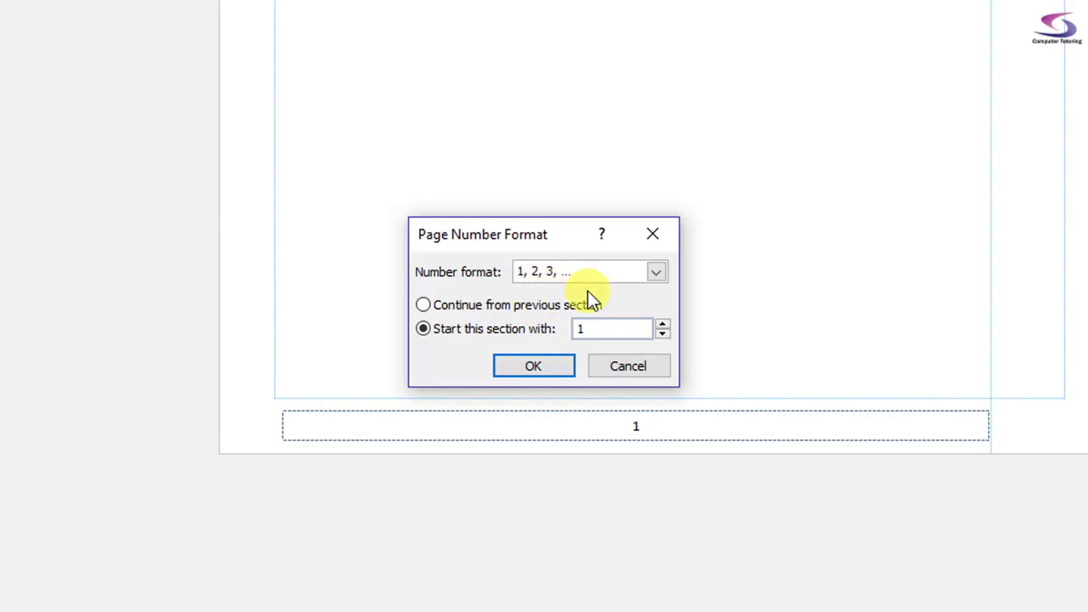
{"action": "left_click", "coordinate": [656, 273]}
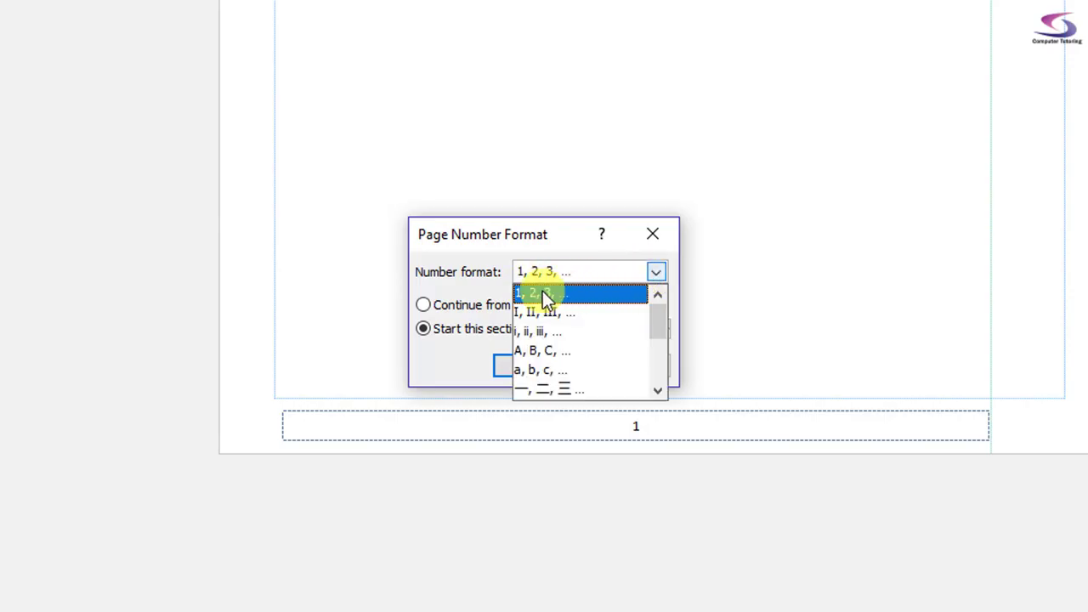
{"action": "left_click", "coordinate": [533, 332]}
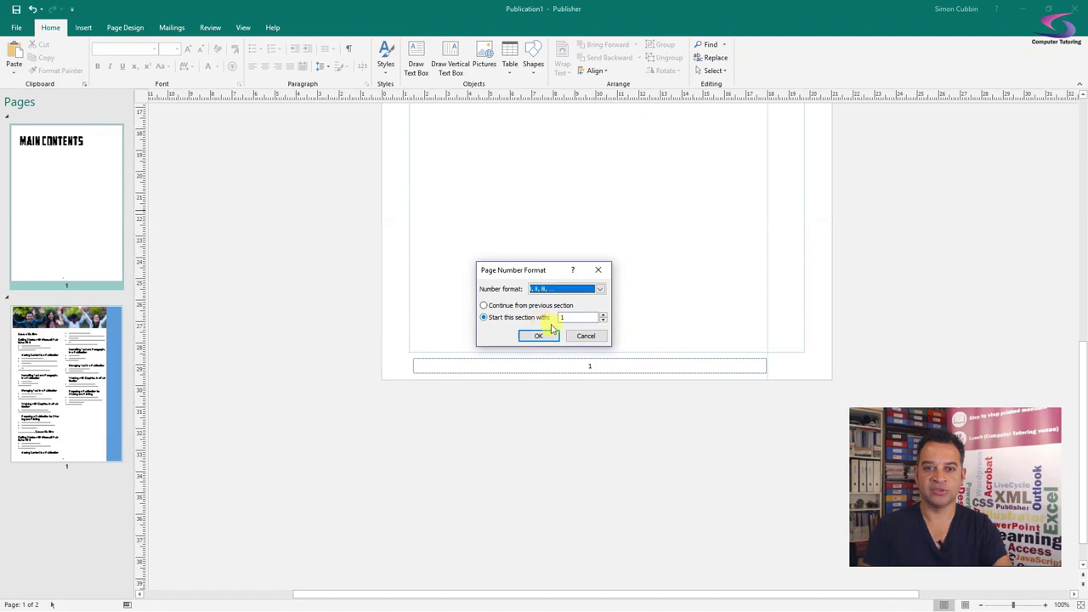
{"action": "left_click", "coordinate": [533, 366]}
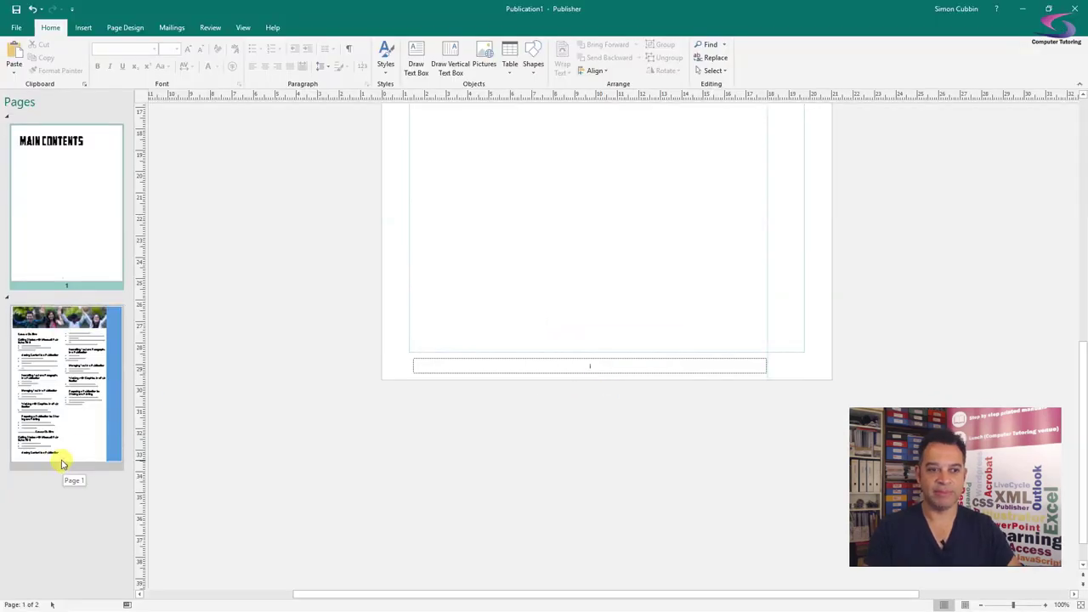
- Insert a blank page after the course outline page and check the page number in its footer
{"action": "left_click", "coordinate": [61, 463]}
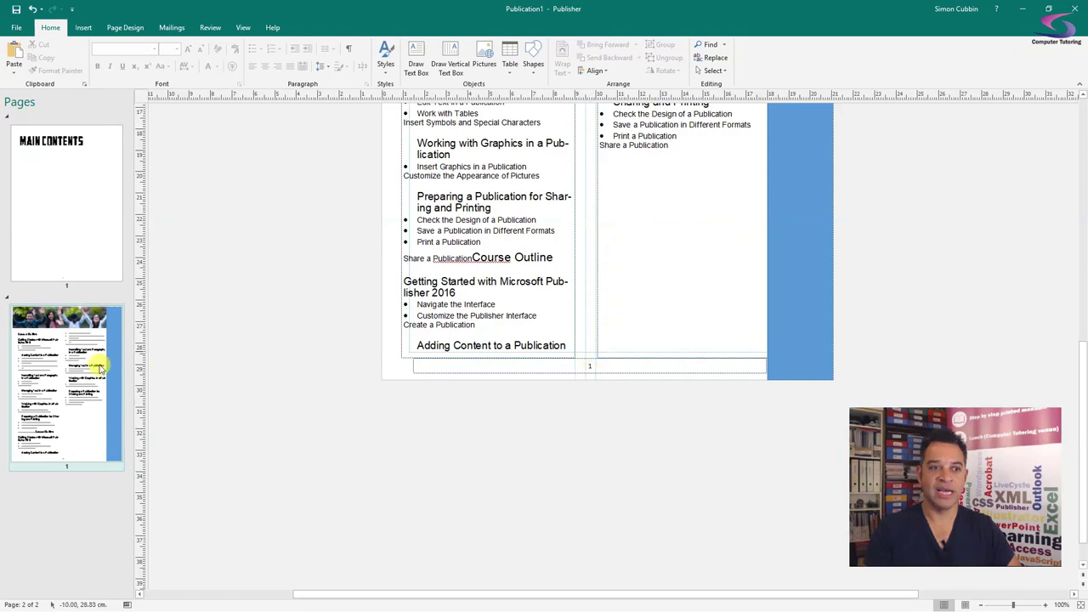
{"action": "left_click", "coordinate": [84, 27]}
{"action": "left_click", "coordinate": [13, 61]}
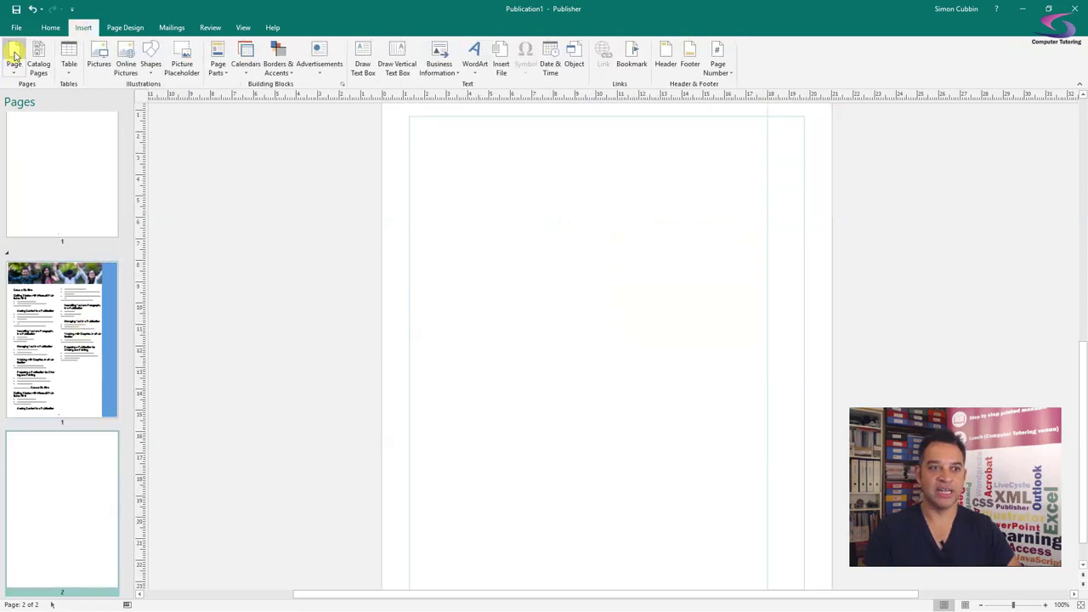
{"action": "left_click", "coordinate": [61, 587]}
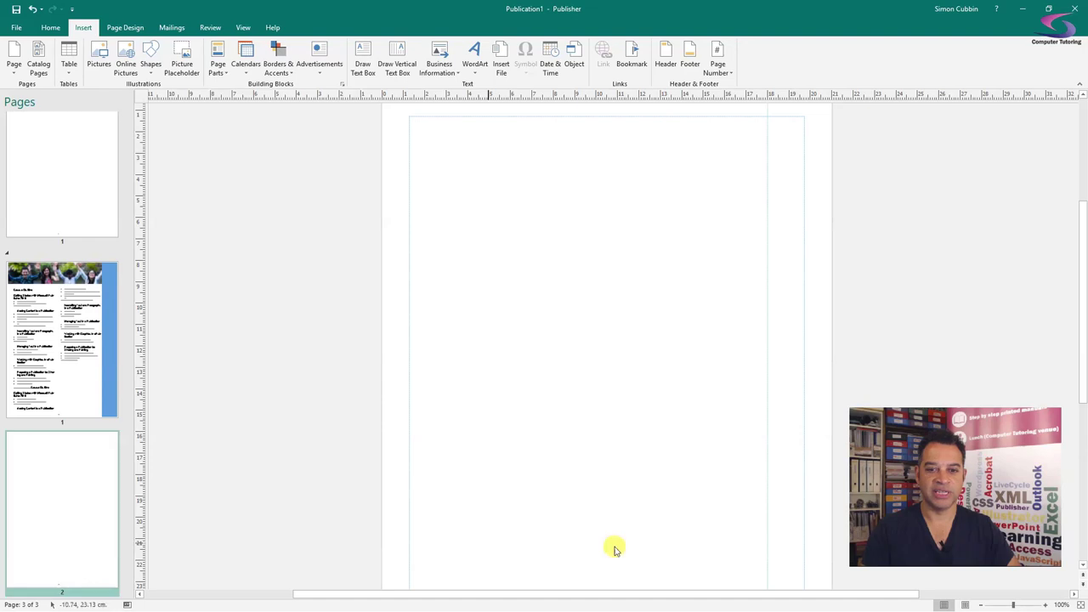
{"action": "scroll", "coordinate": [614, 546], "scroll_direction": "down", "scroll_amount": 5}
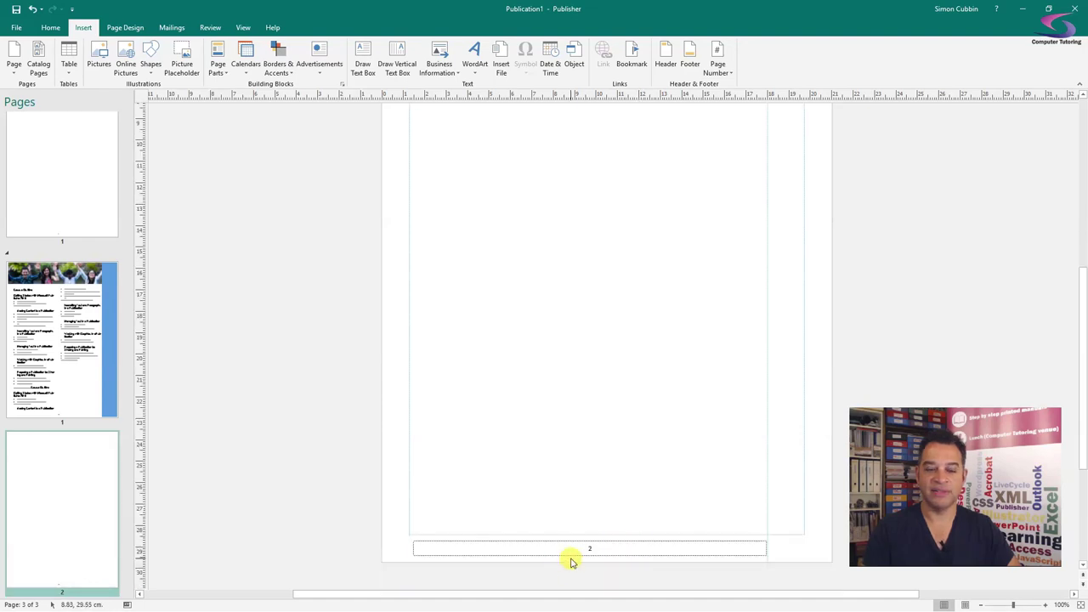